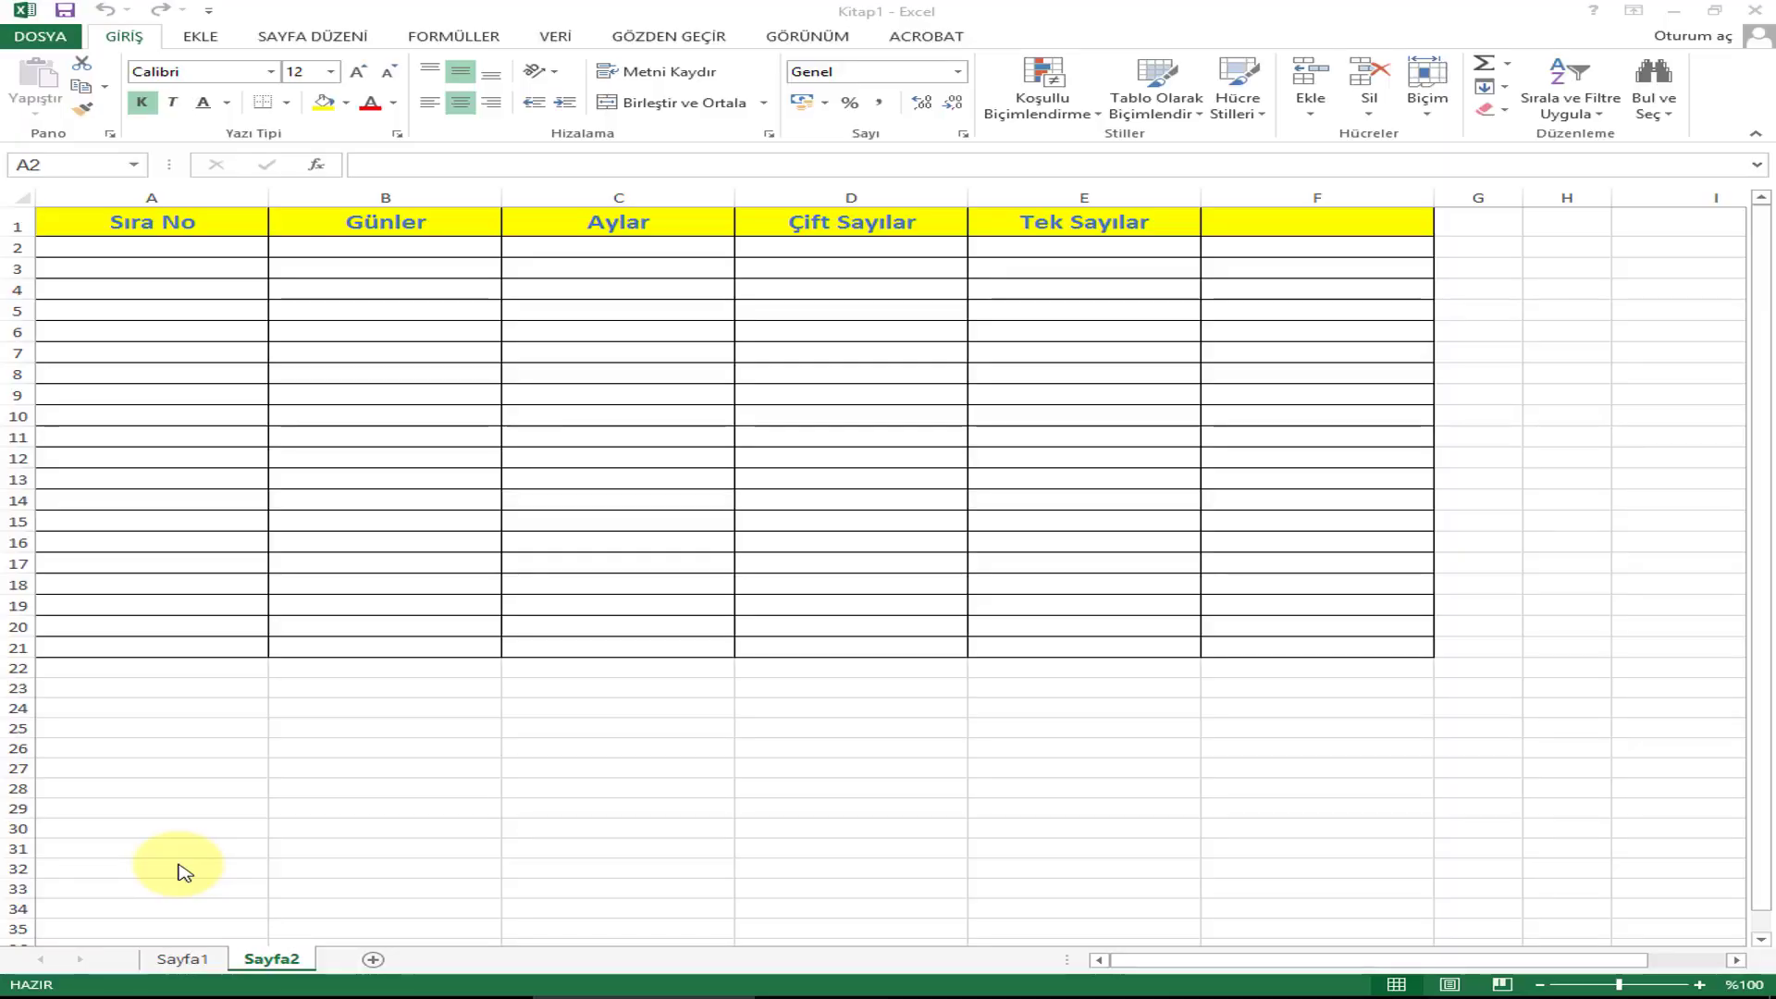
Step: Compare the empty Sayfa2 table with the filled reference table on Sayfa1
click(183, 960)
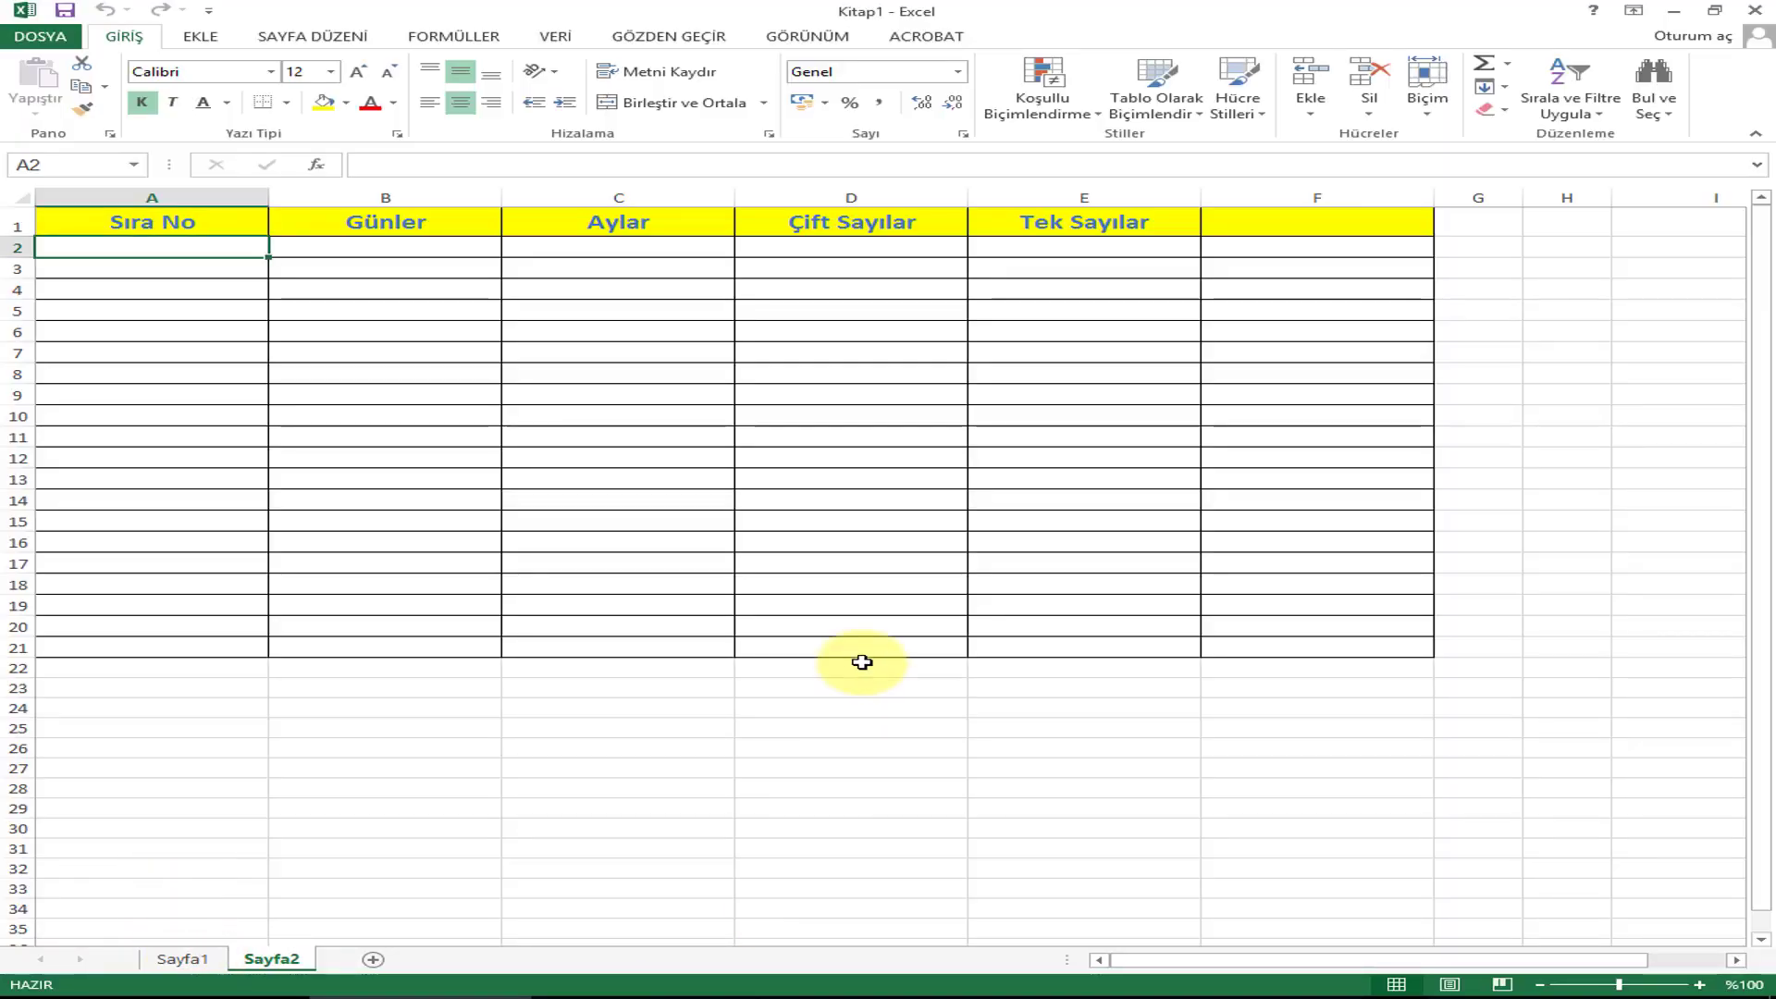
click(207, 967)
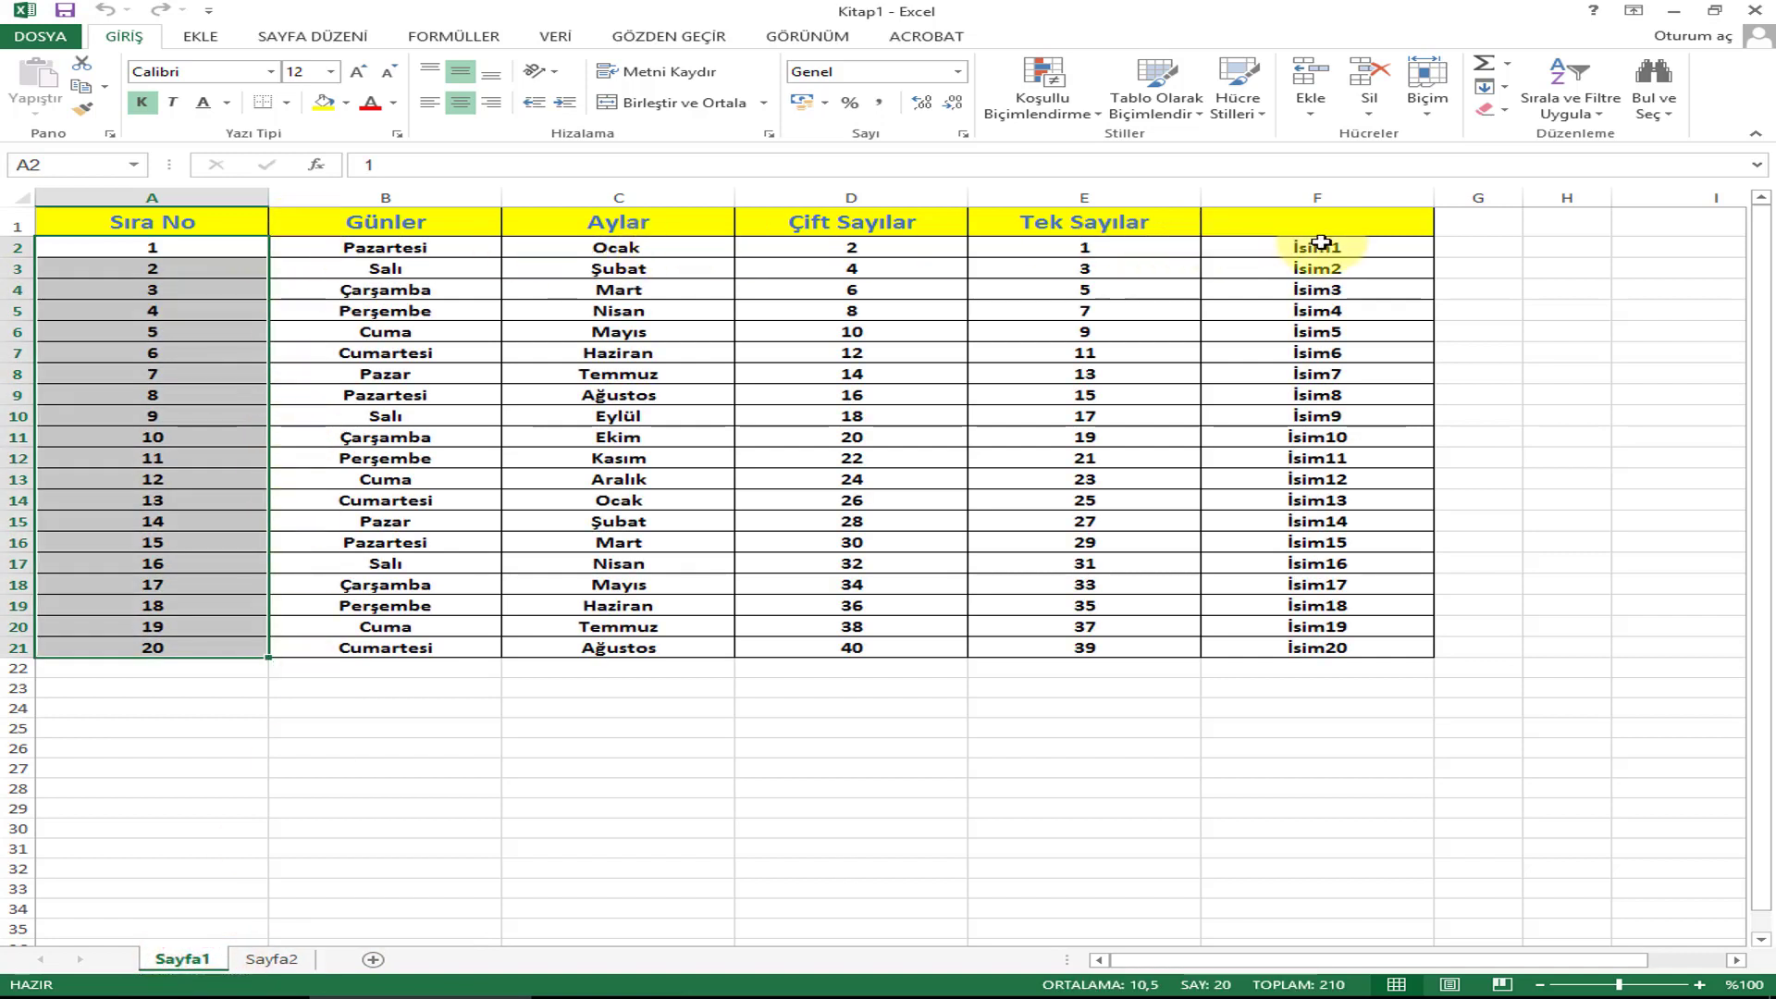
click(268, 962)
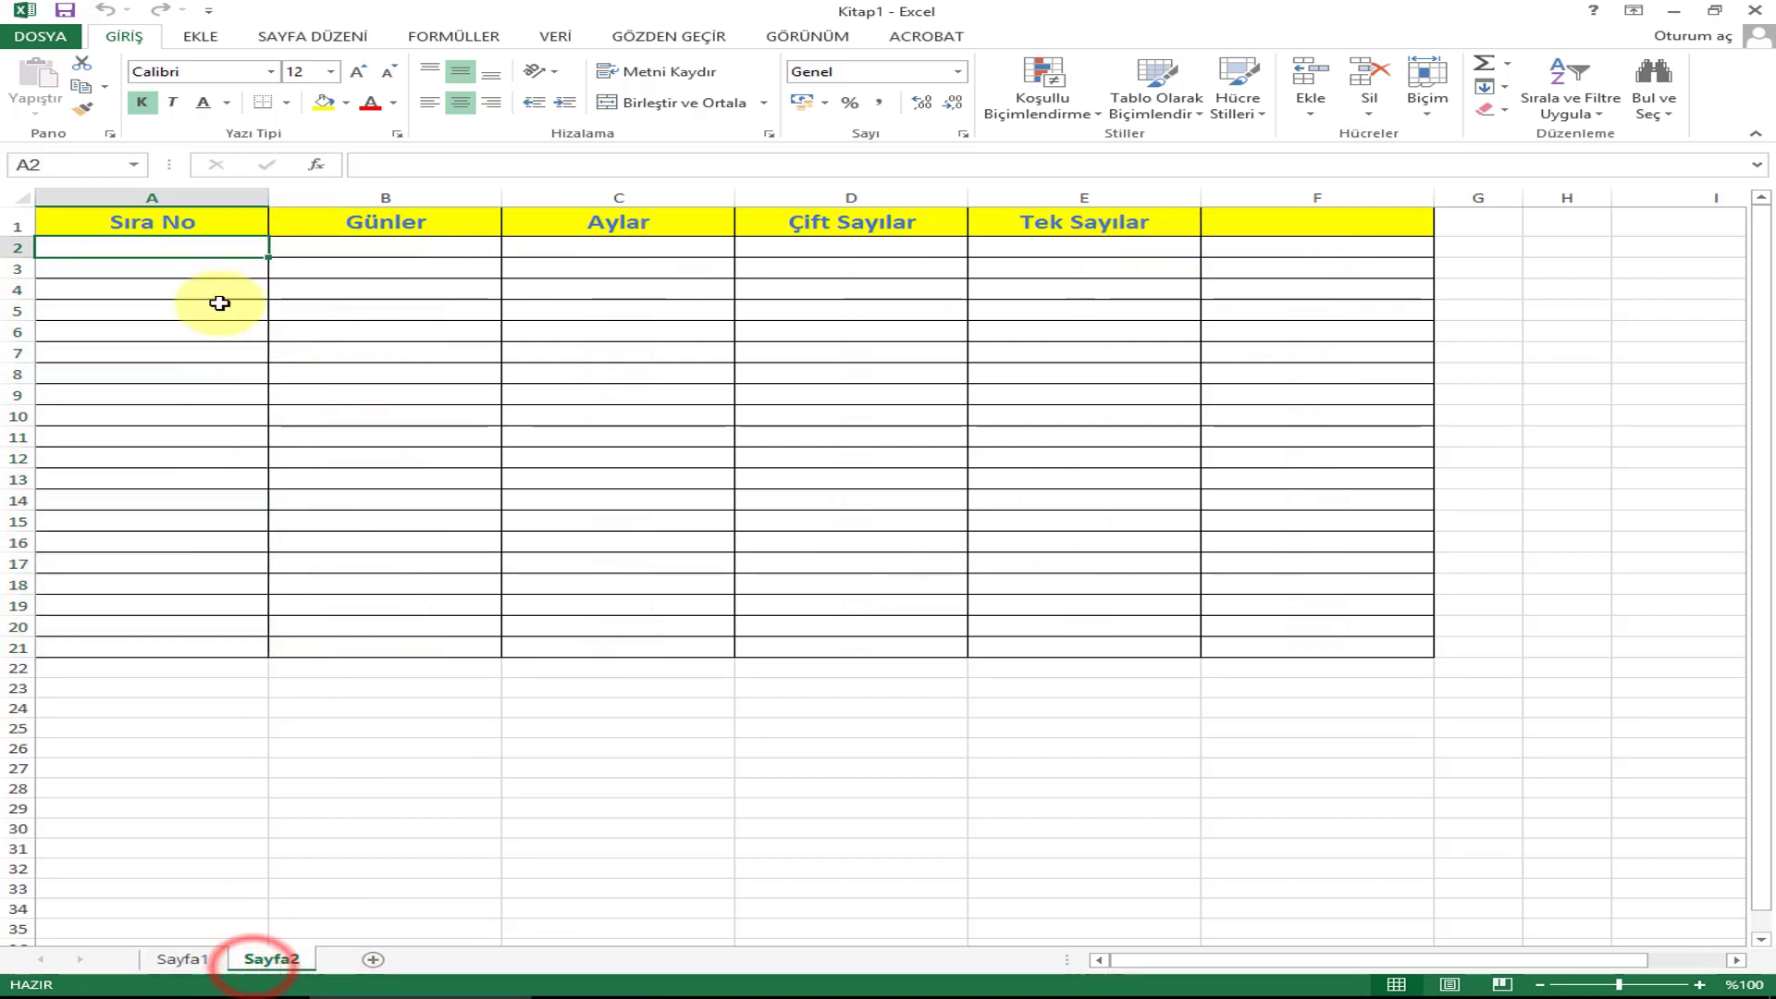
click(199, 968)
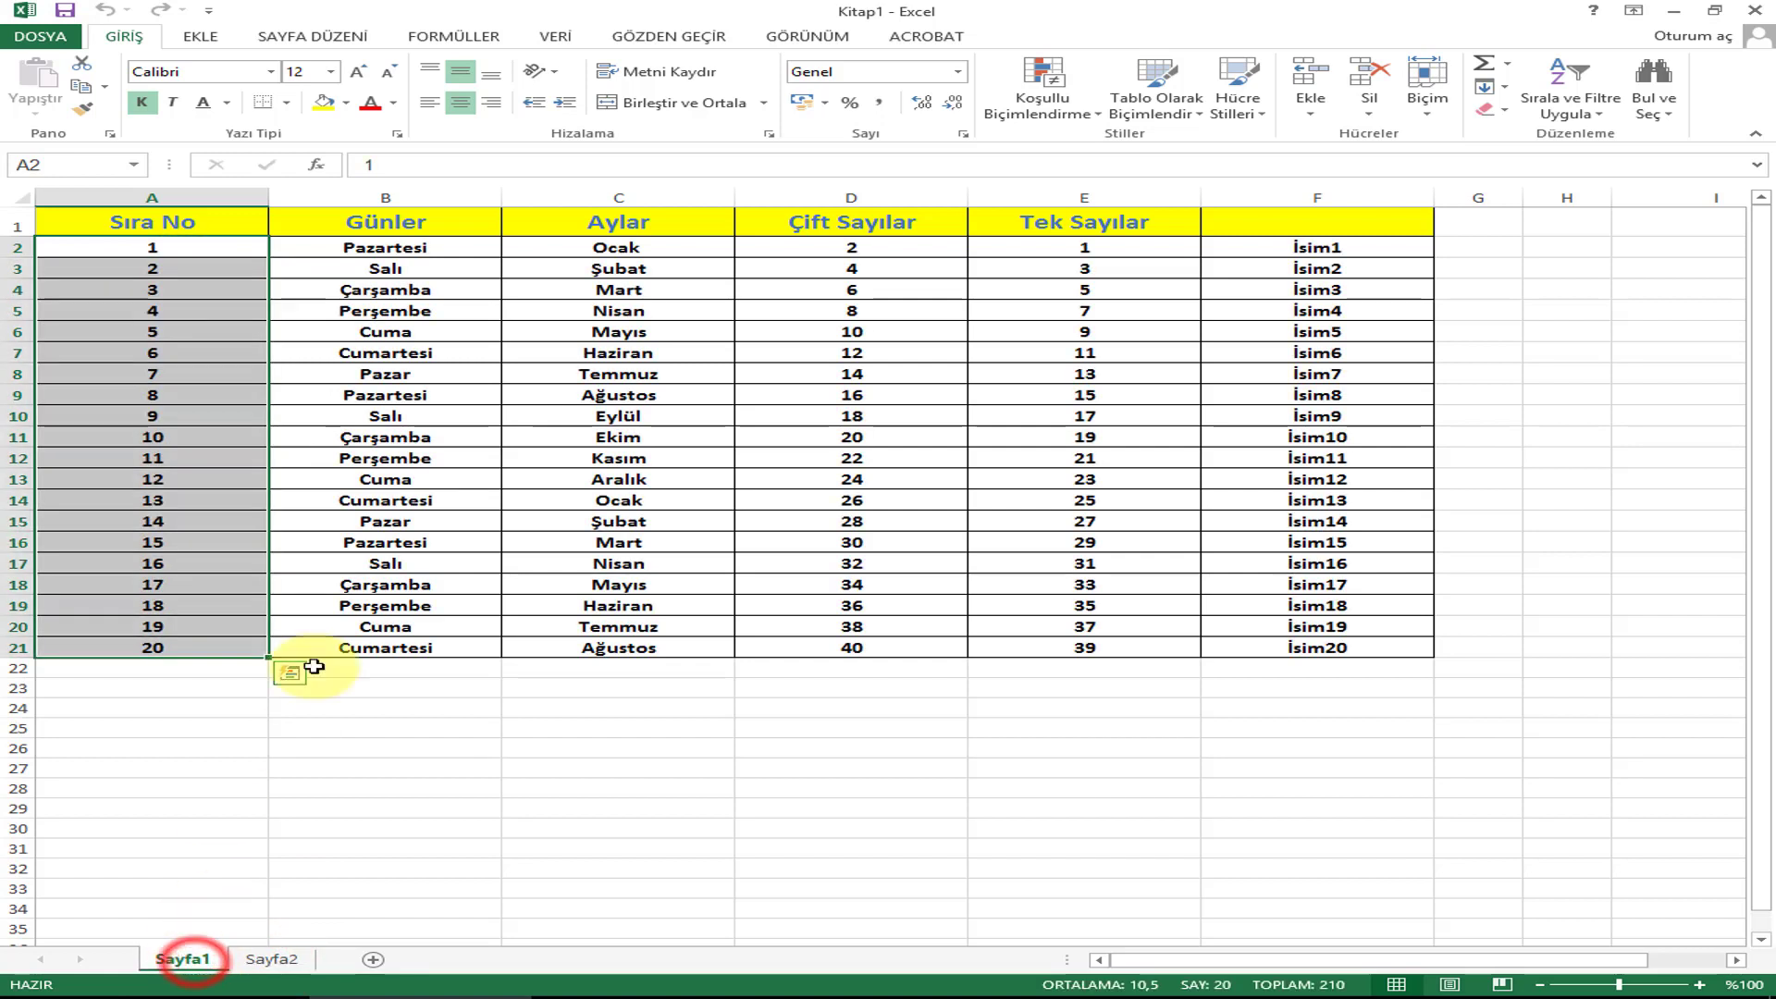
click(277, 960)
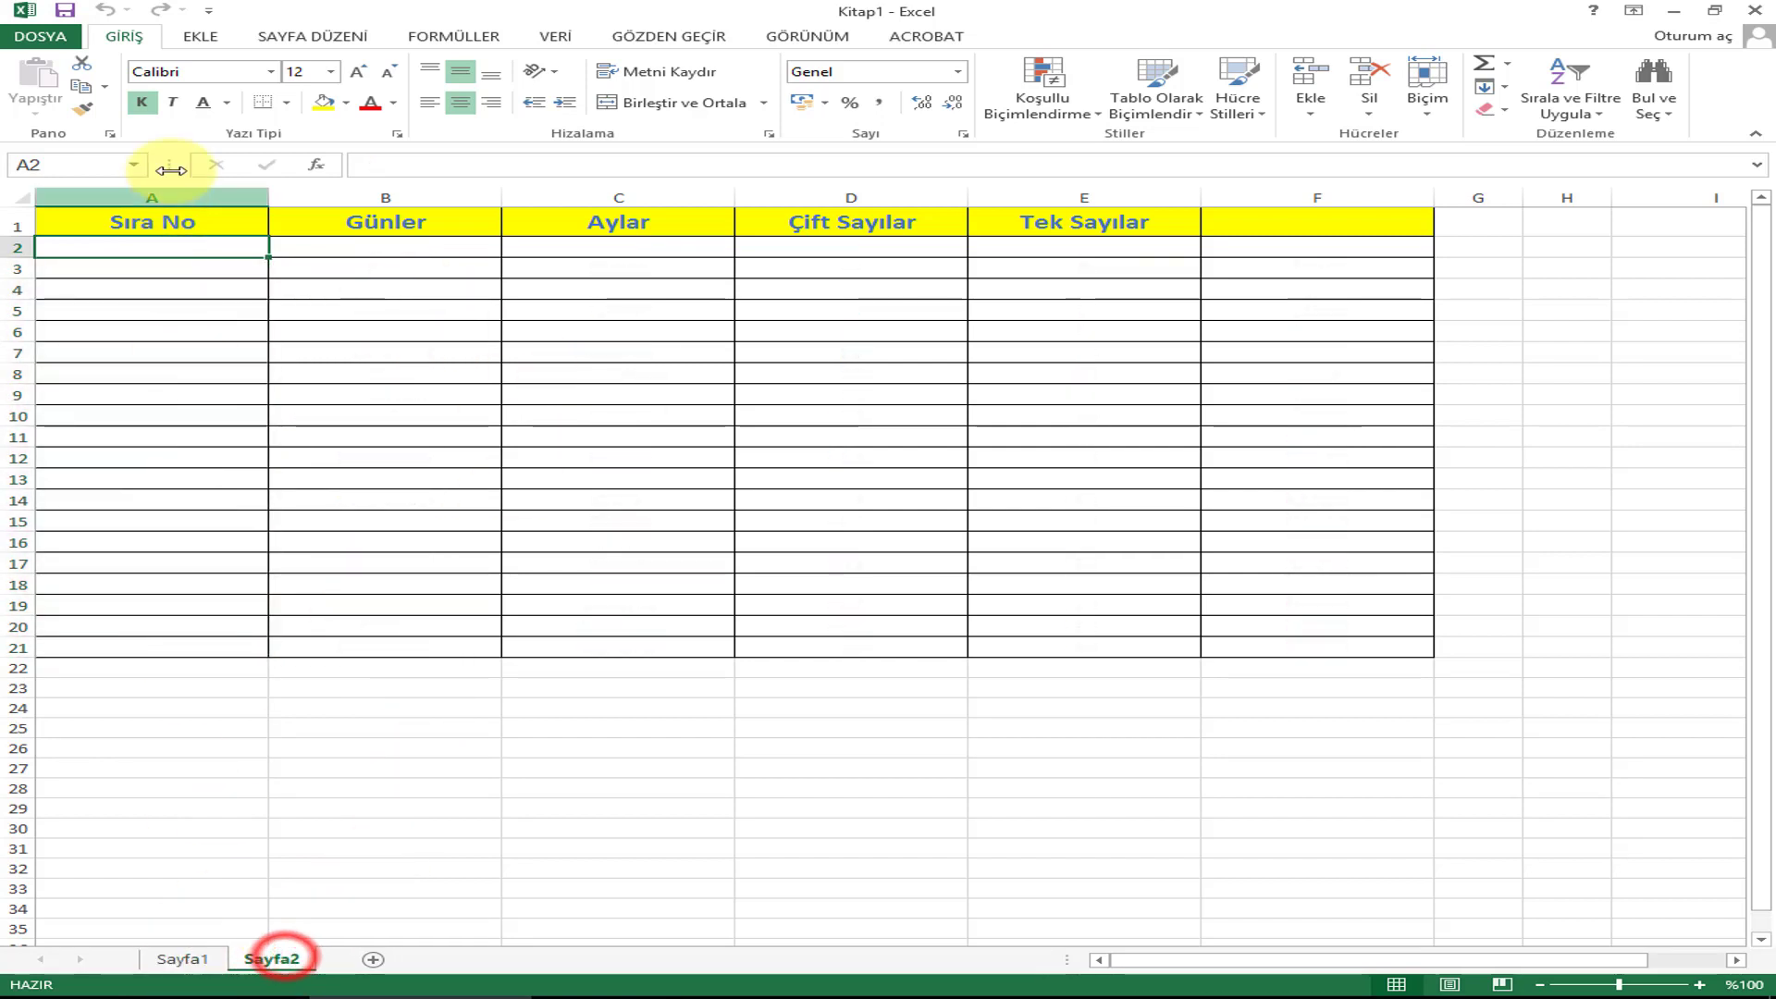
Step: Enter 1 in A2 and fill A2:A21 as a 1–20 series
click(219, 250)
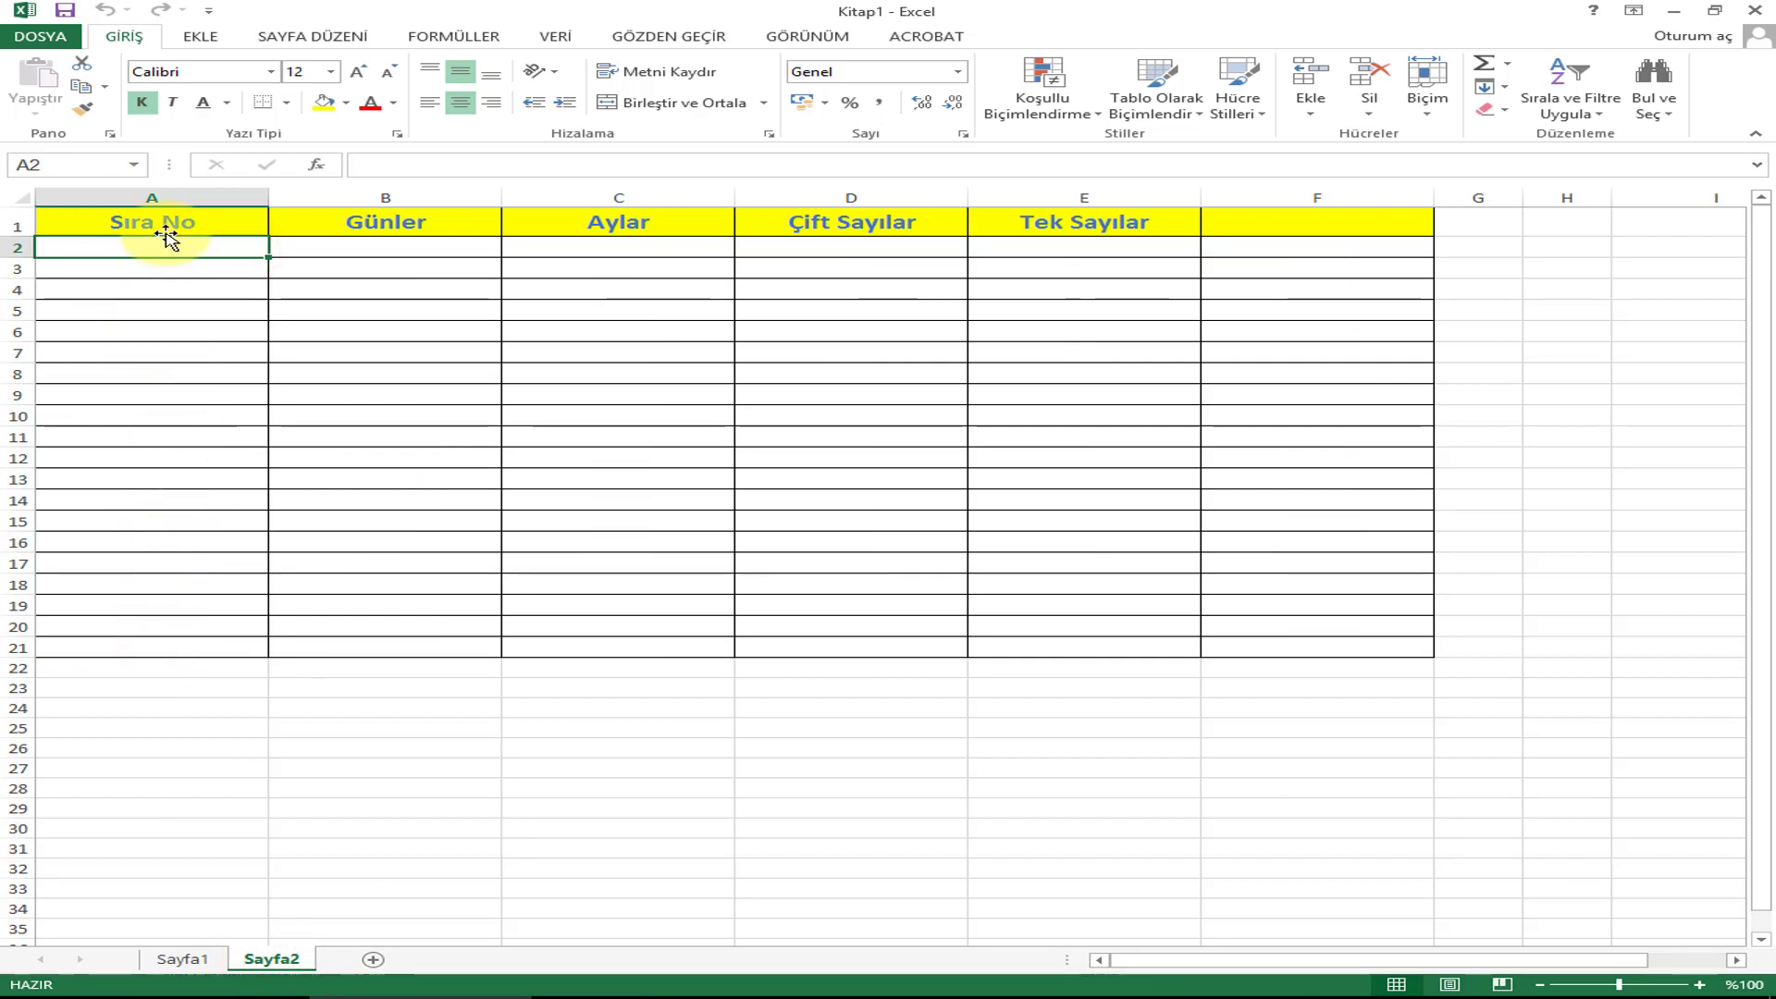
text(1)
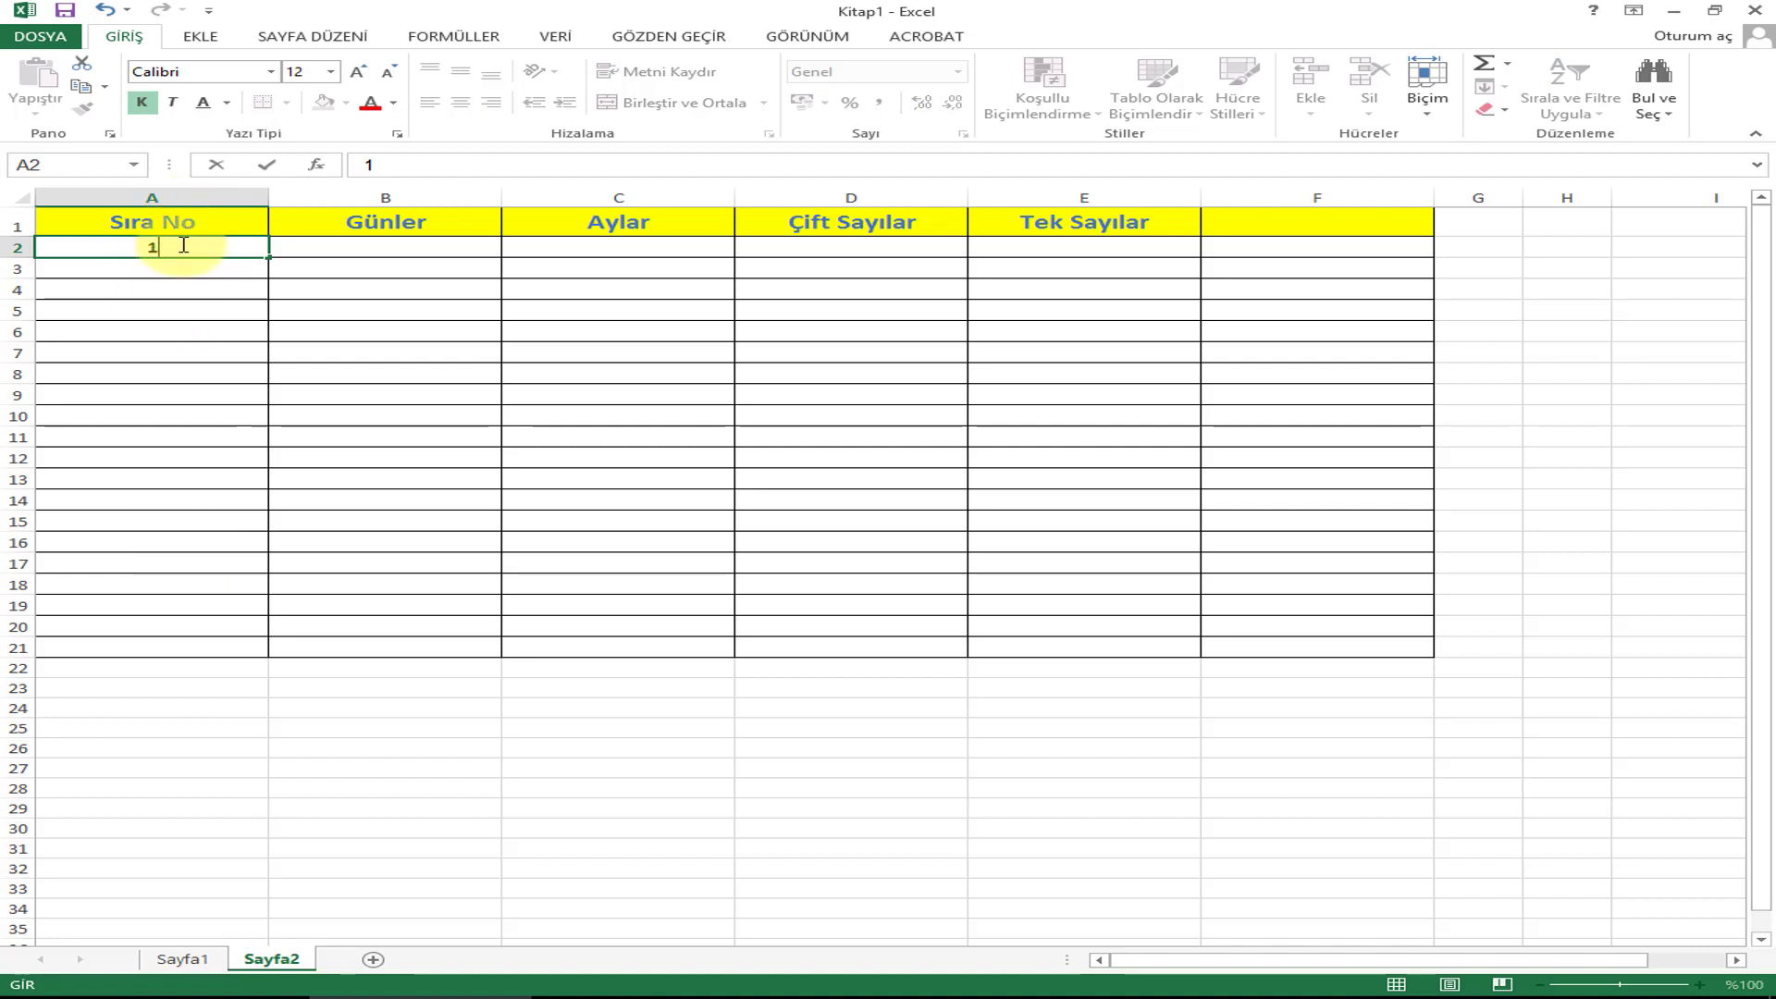
click(181, 248)
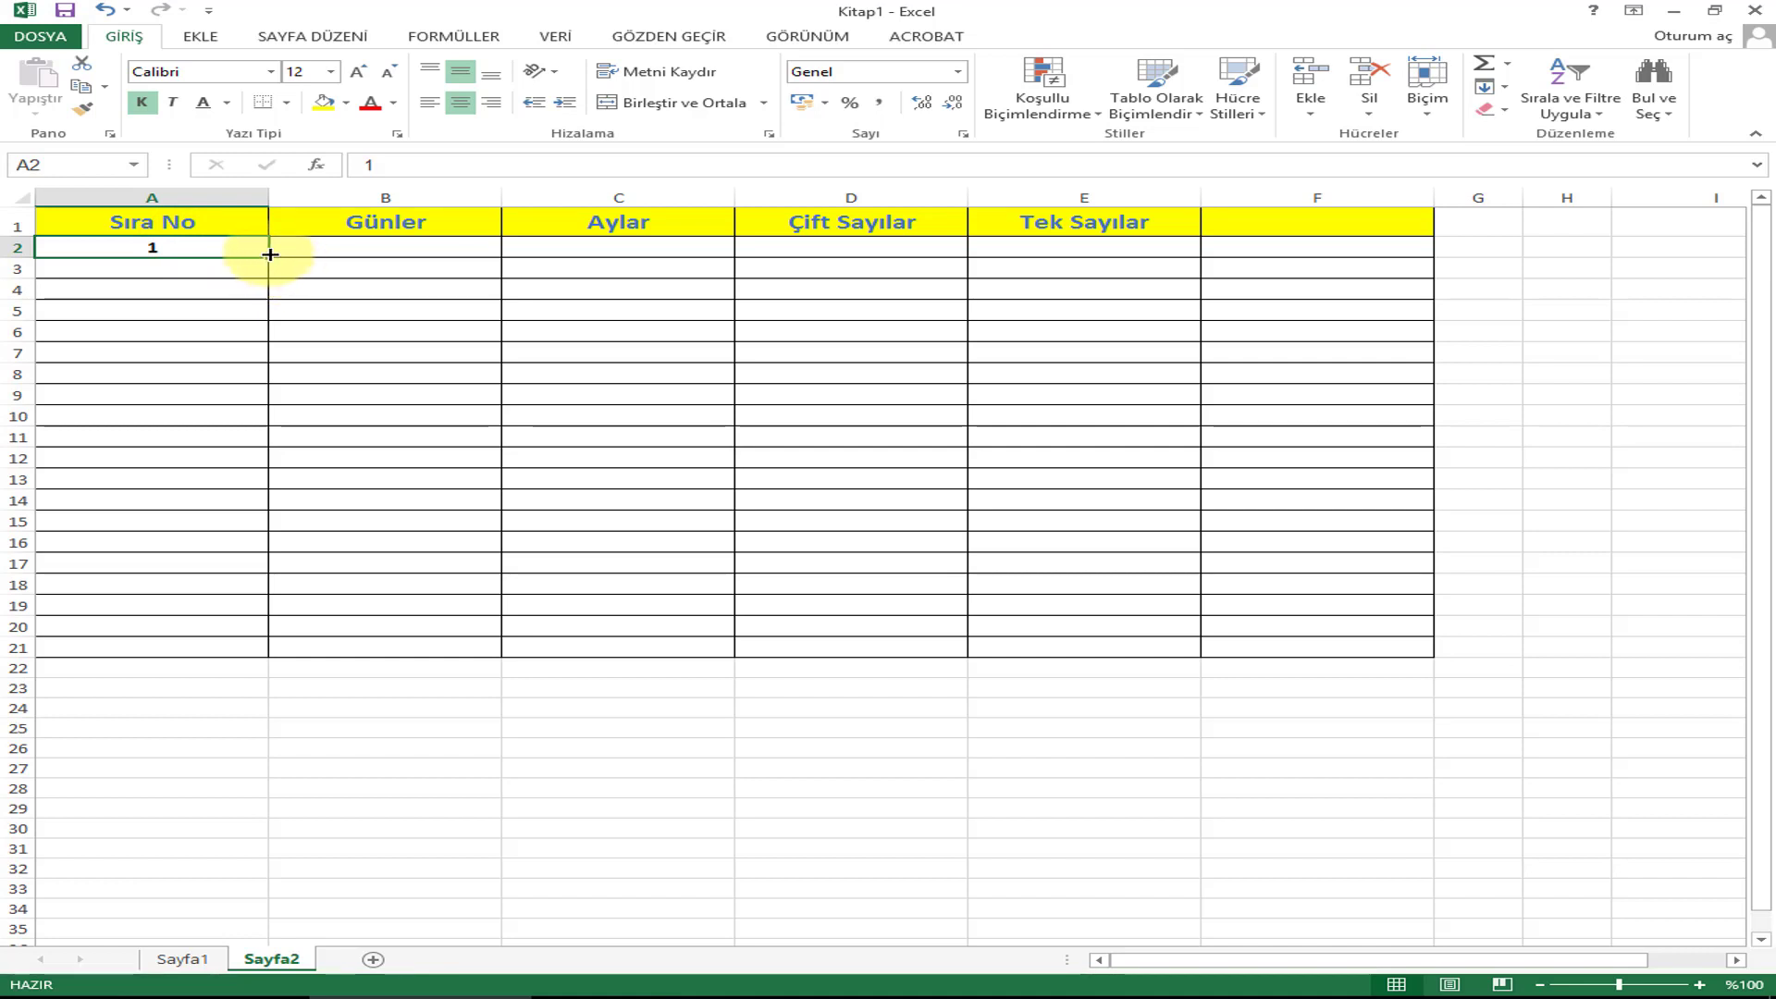
mouse_move(270, 256)
mouse_down()
mouse_move(294, 630)
mouse_move(269, 655)
mouse_up()
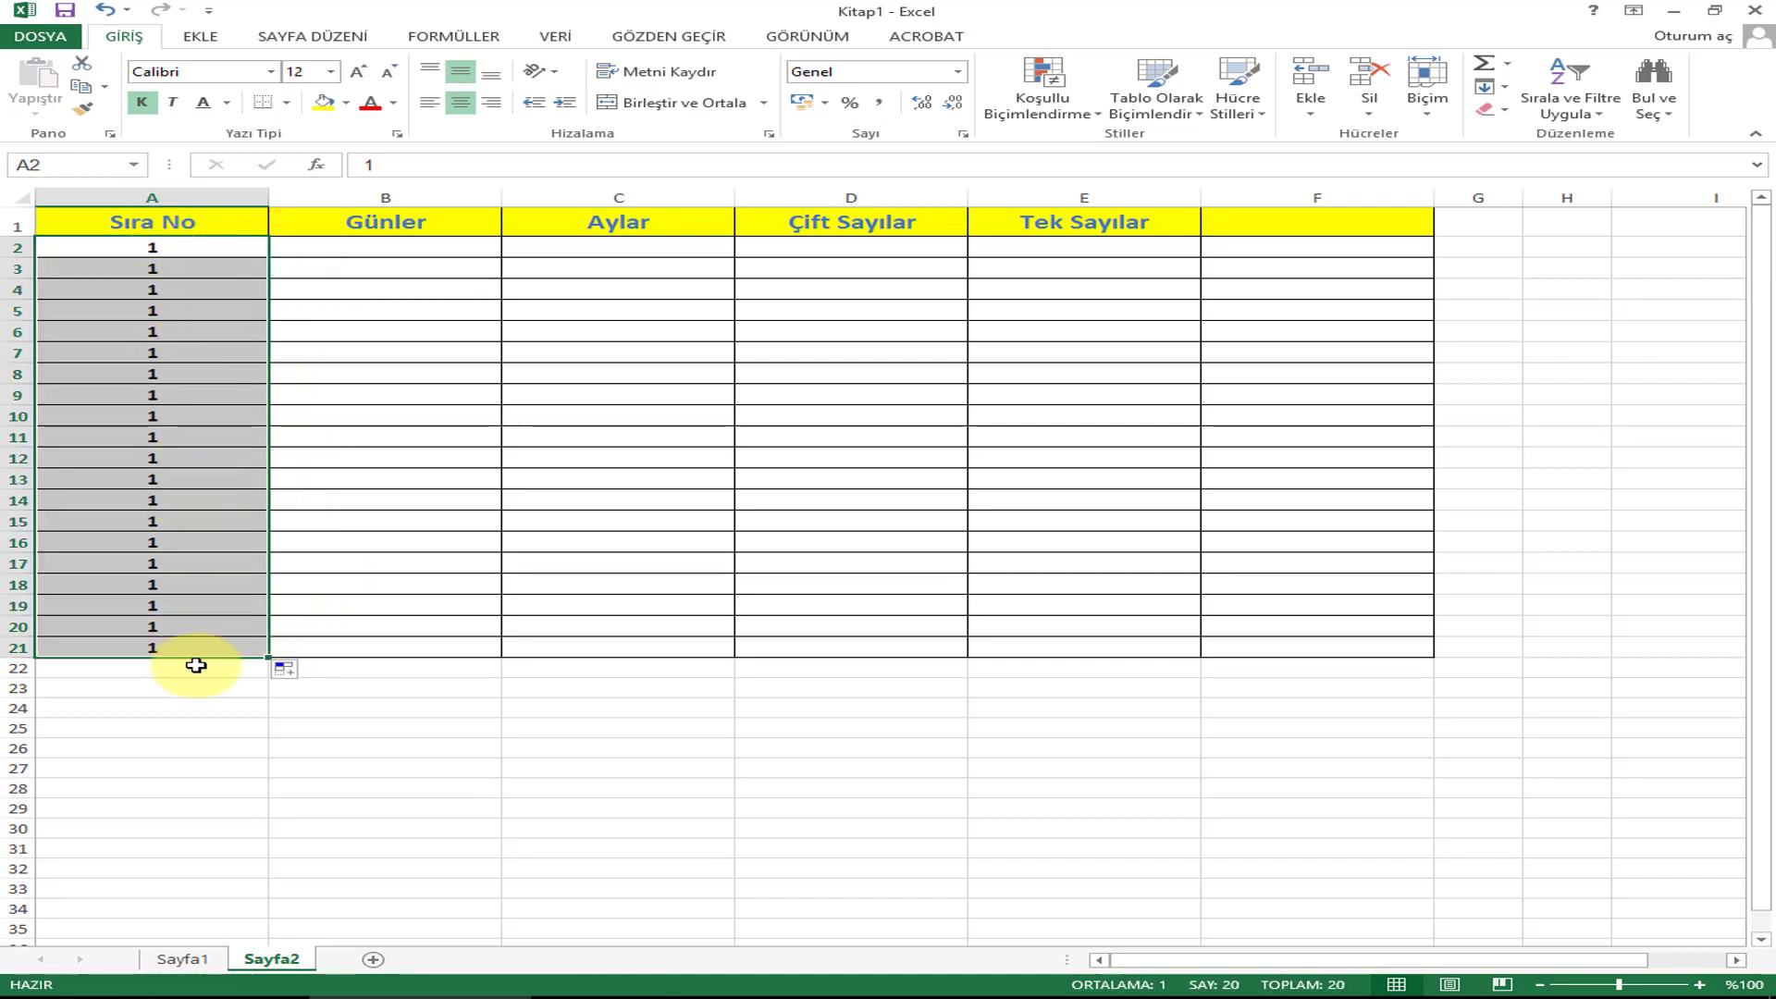
click(308, 680)
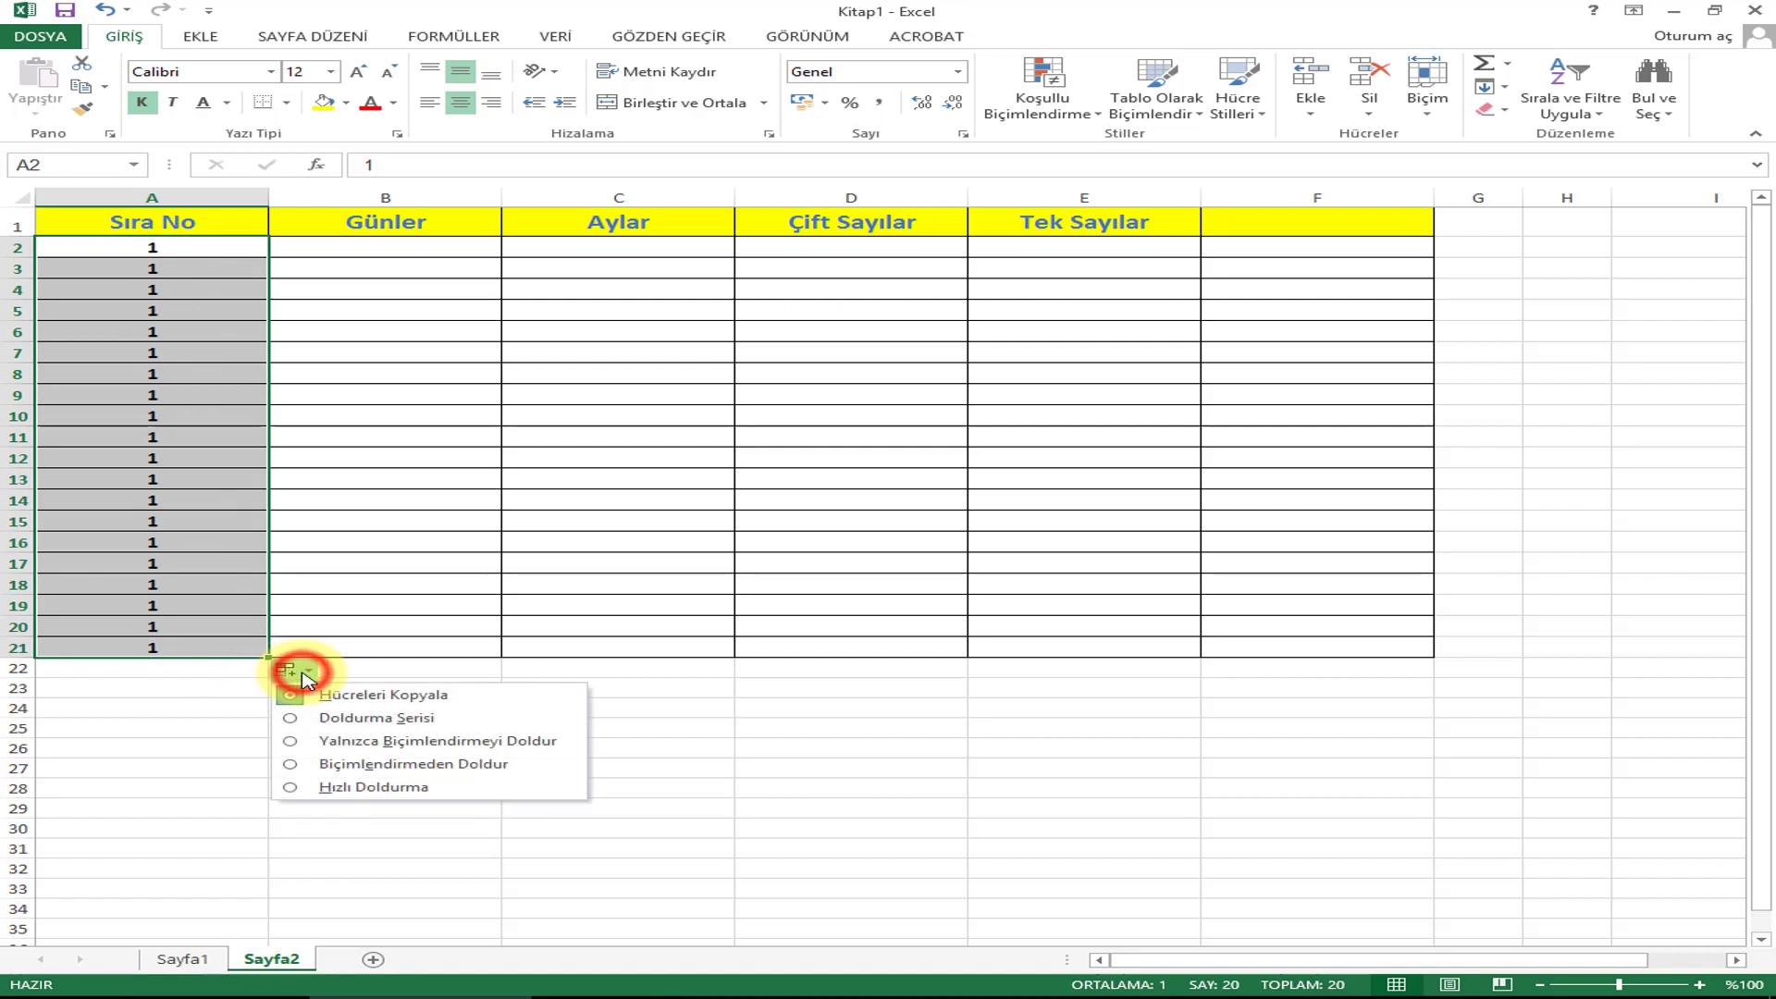
click(366, 724)
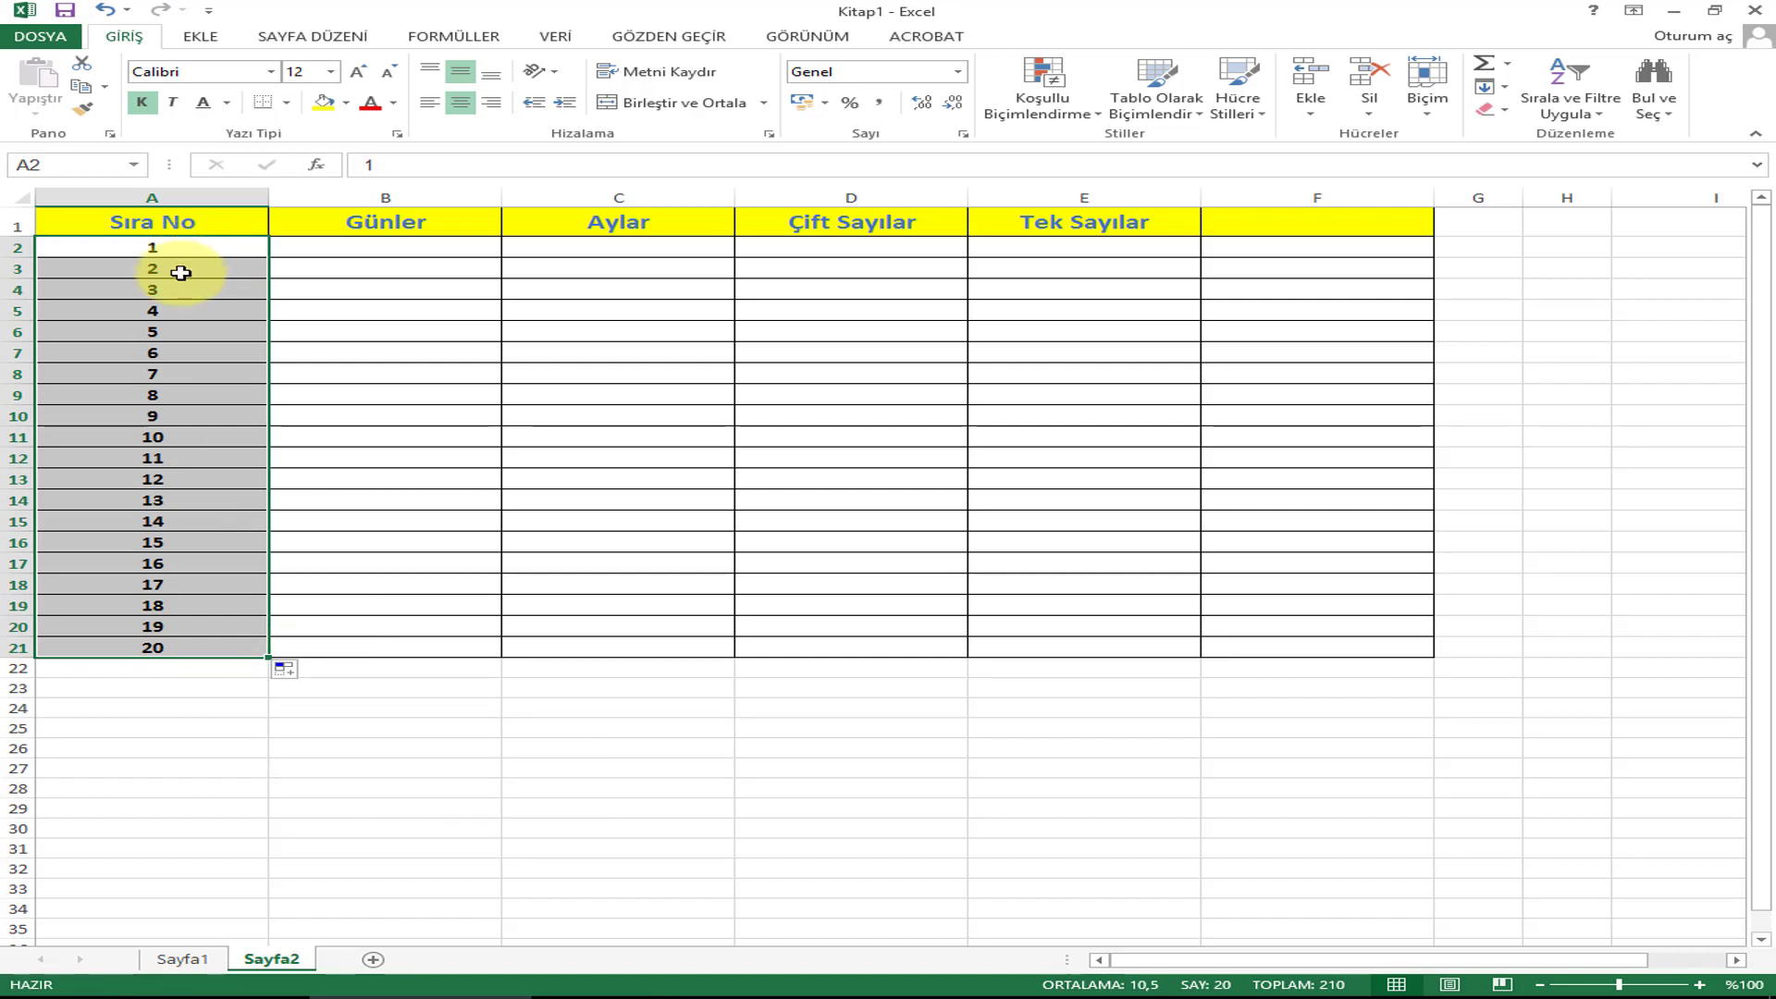
key(ctrl+z)
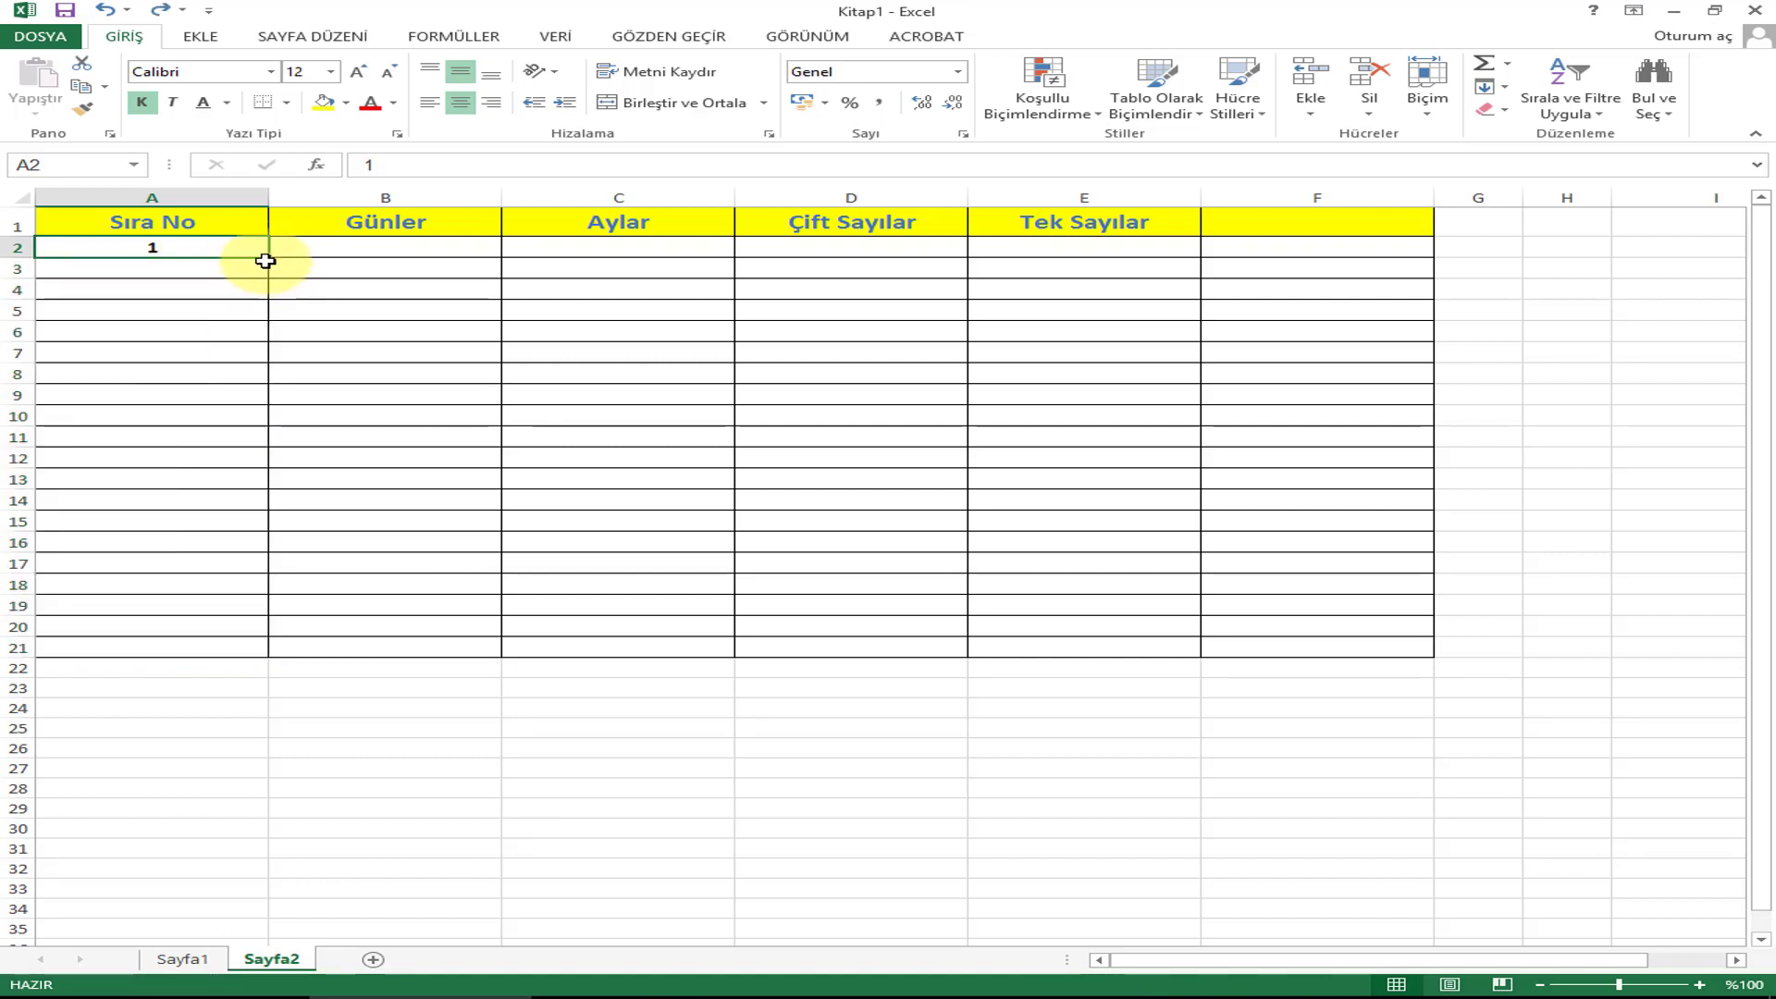
double_click(267, 260)
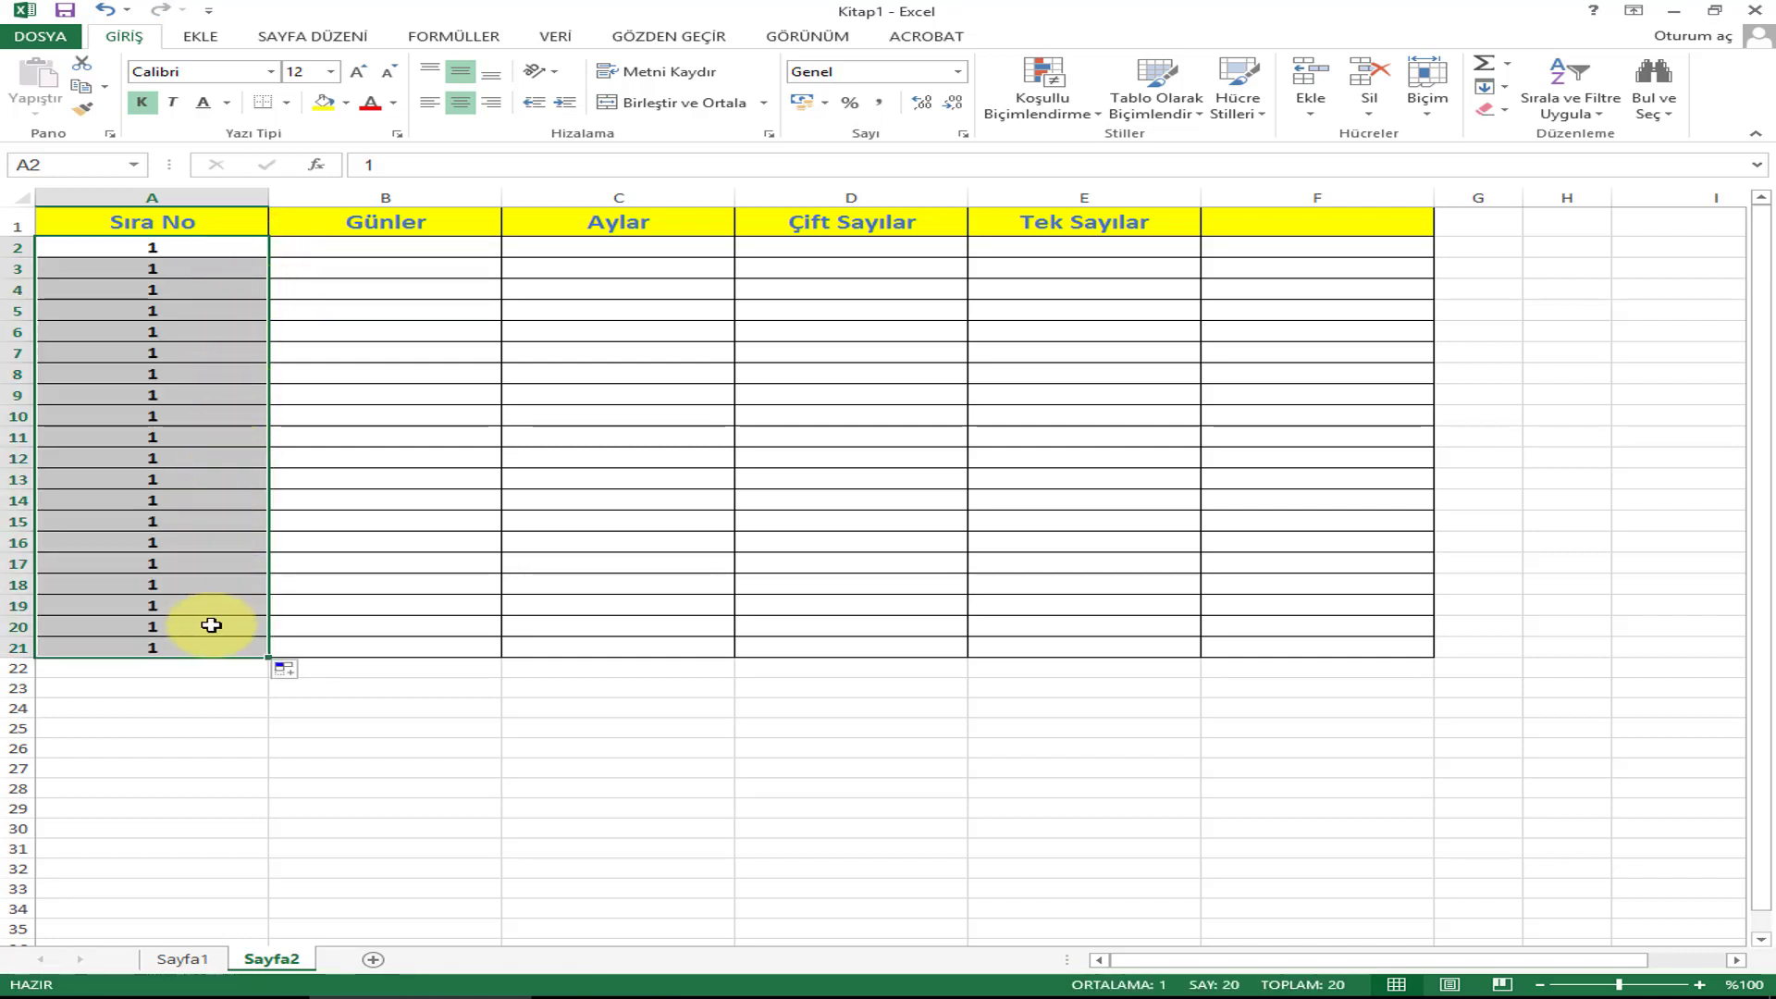
click(289, 676)
click(411, 720)
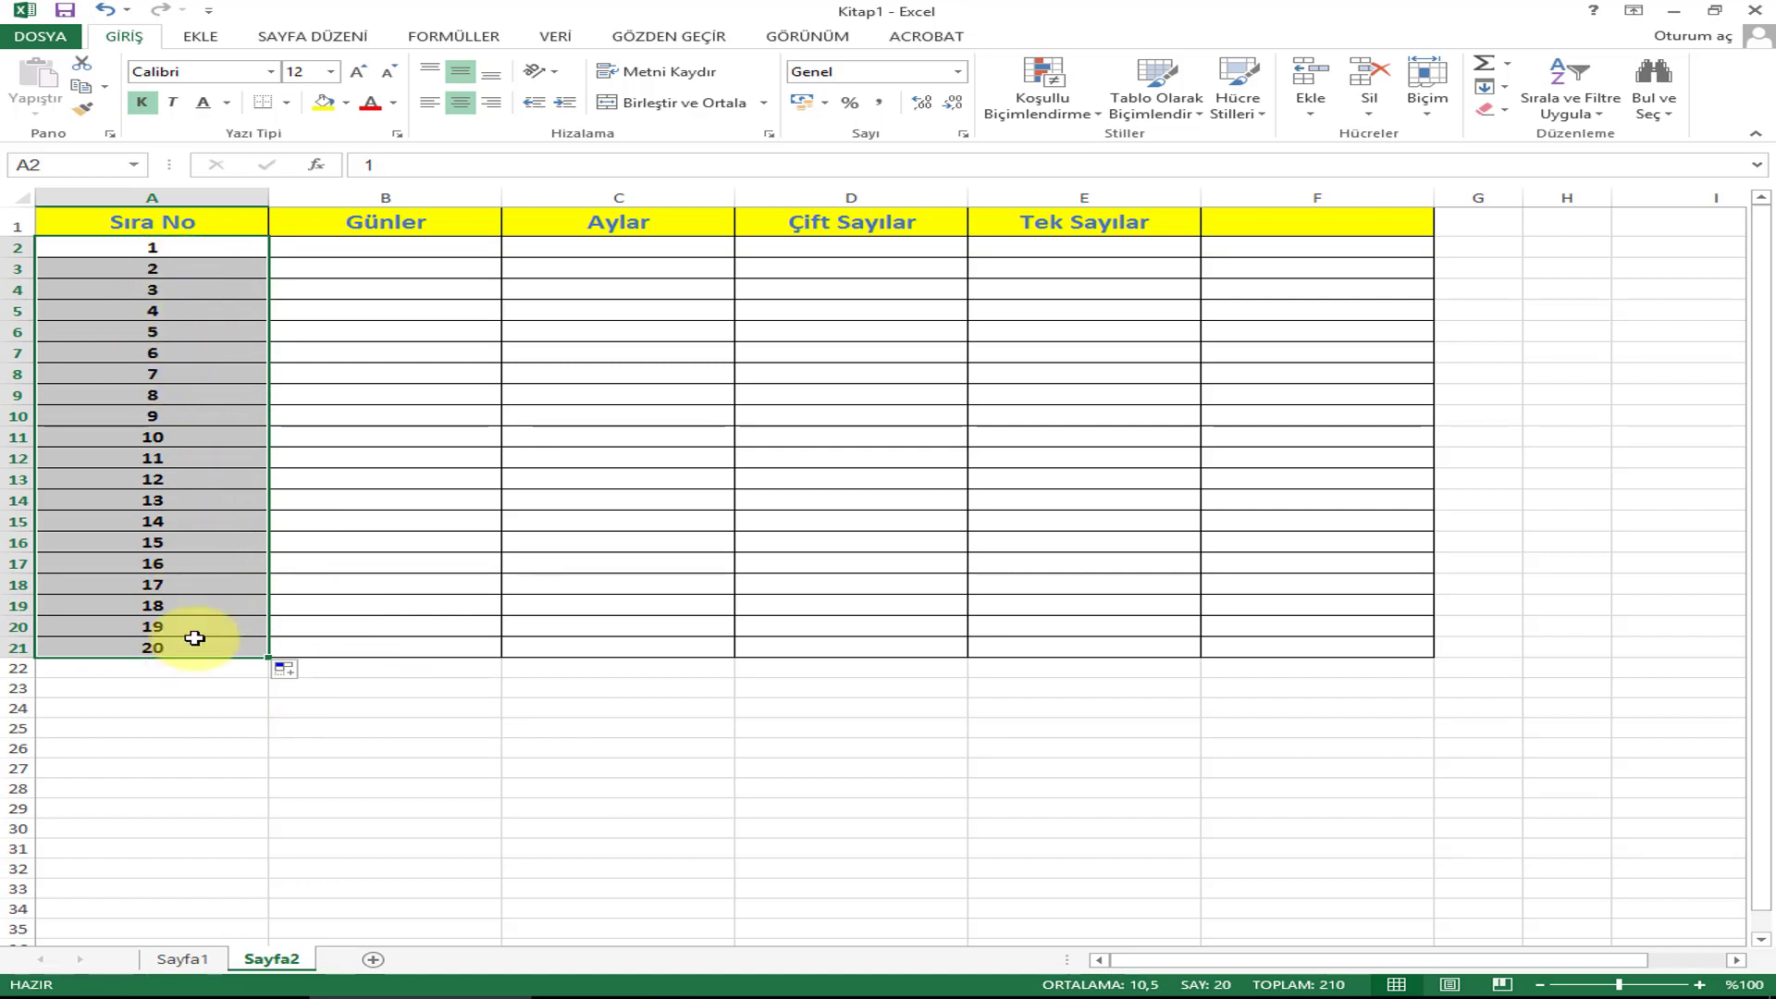
click(375, 243)
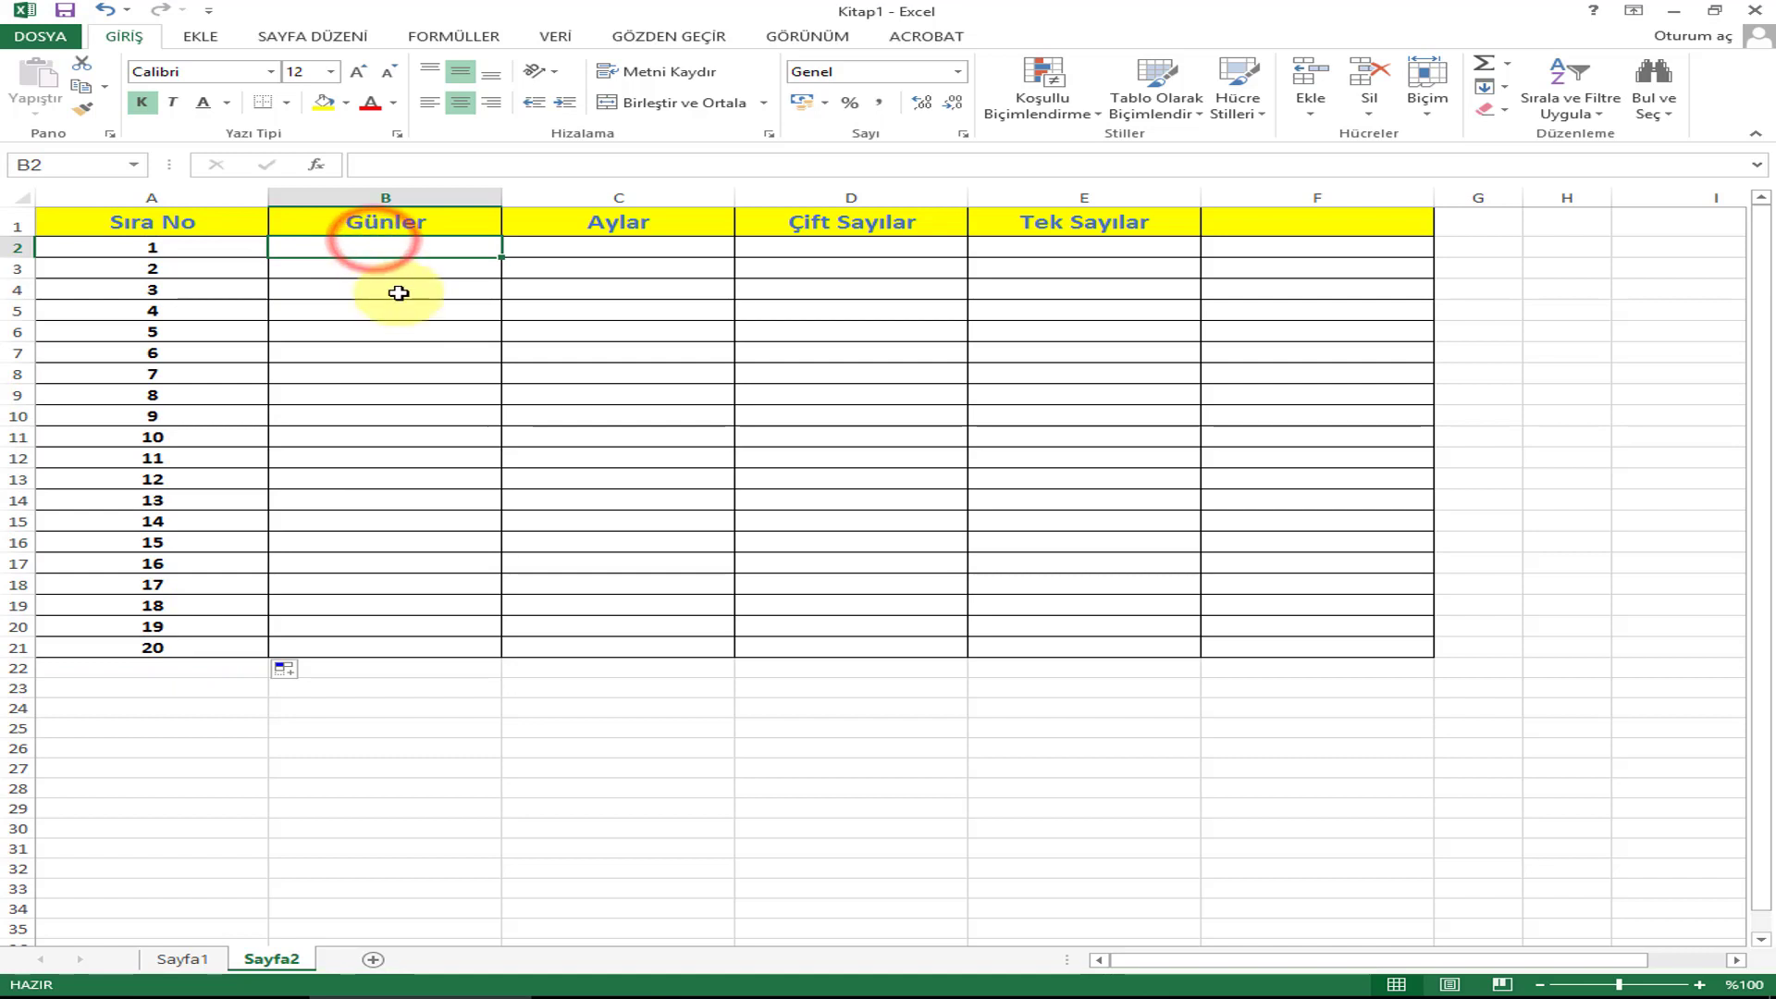
Step: Enter Pazartesi in B2, try the Copy Cells and Fill Series options, then undo the fill
text(Pazartesi)
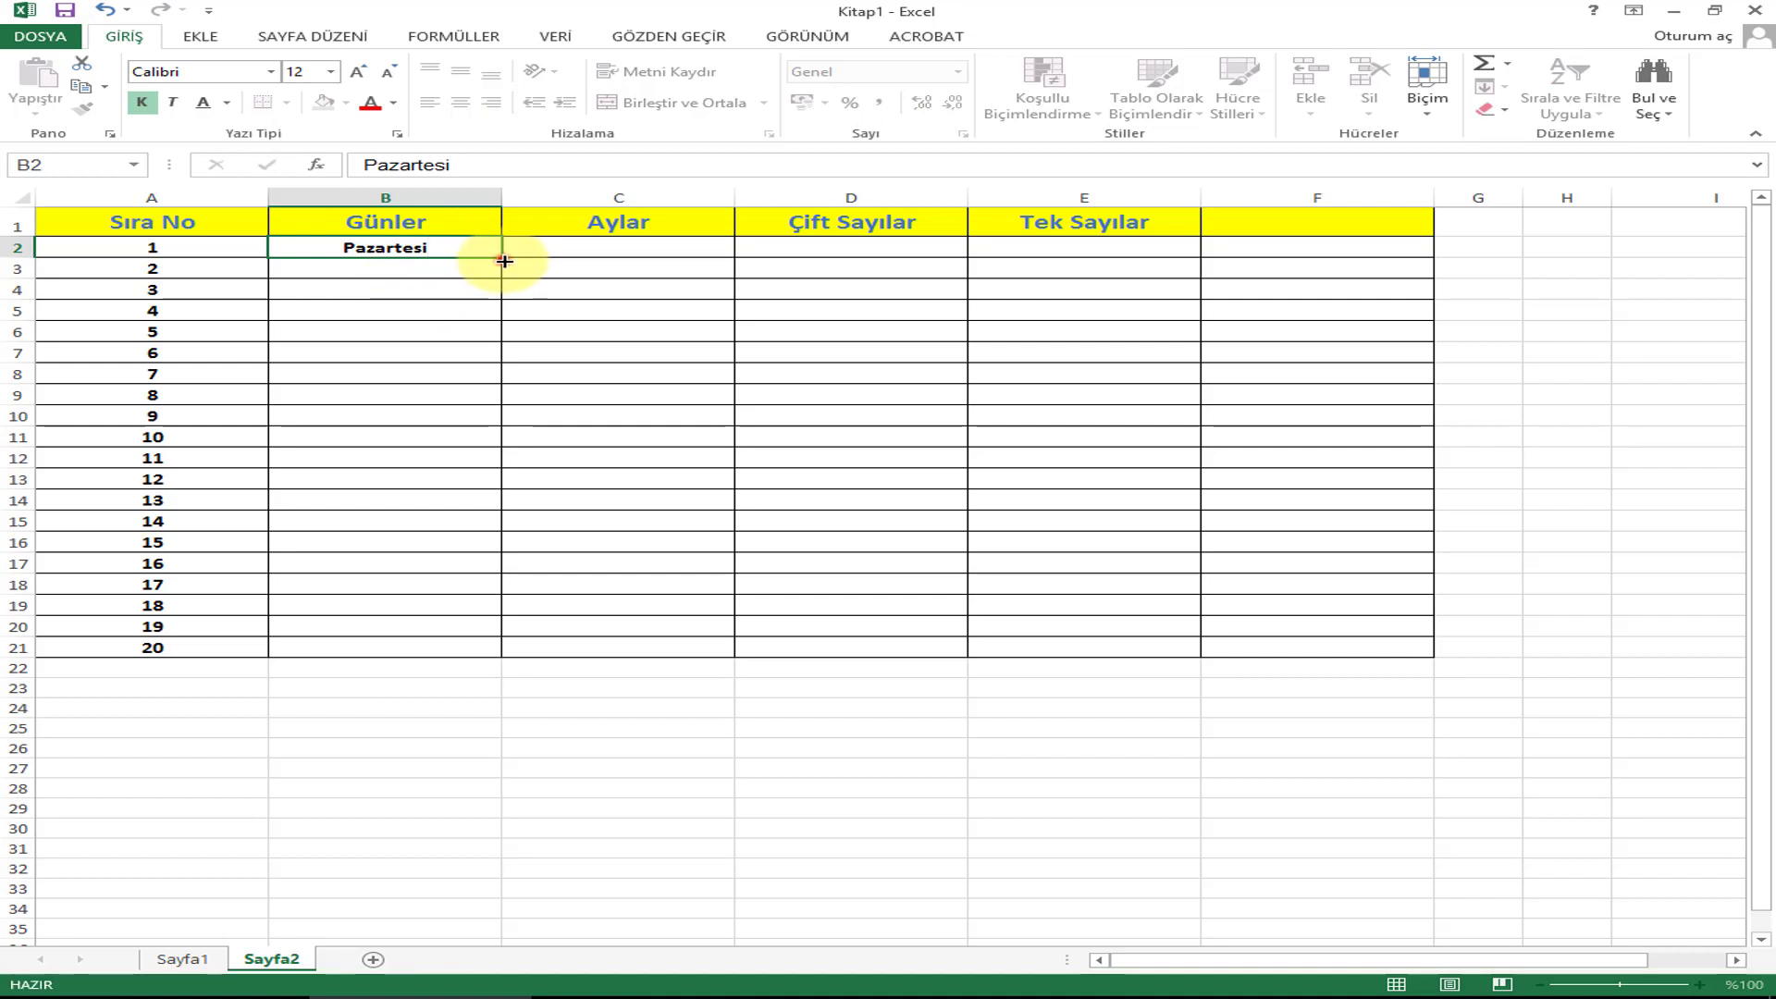
drag(503, 260, 499, 648)
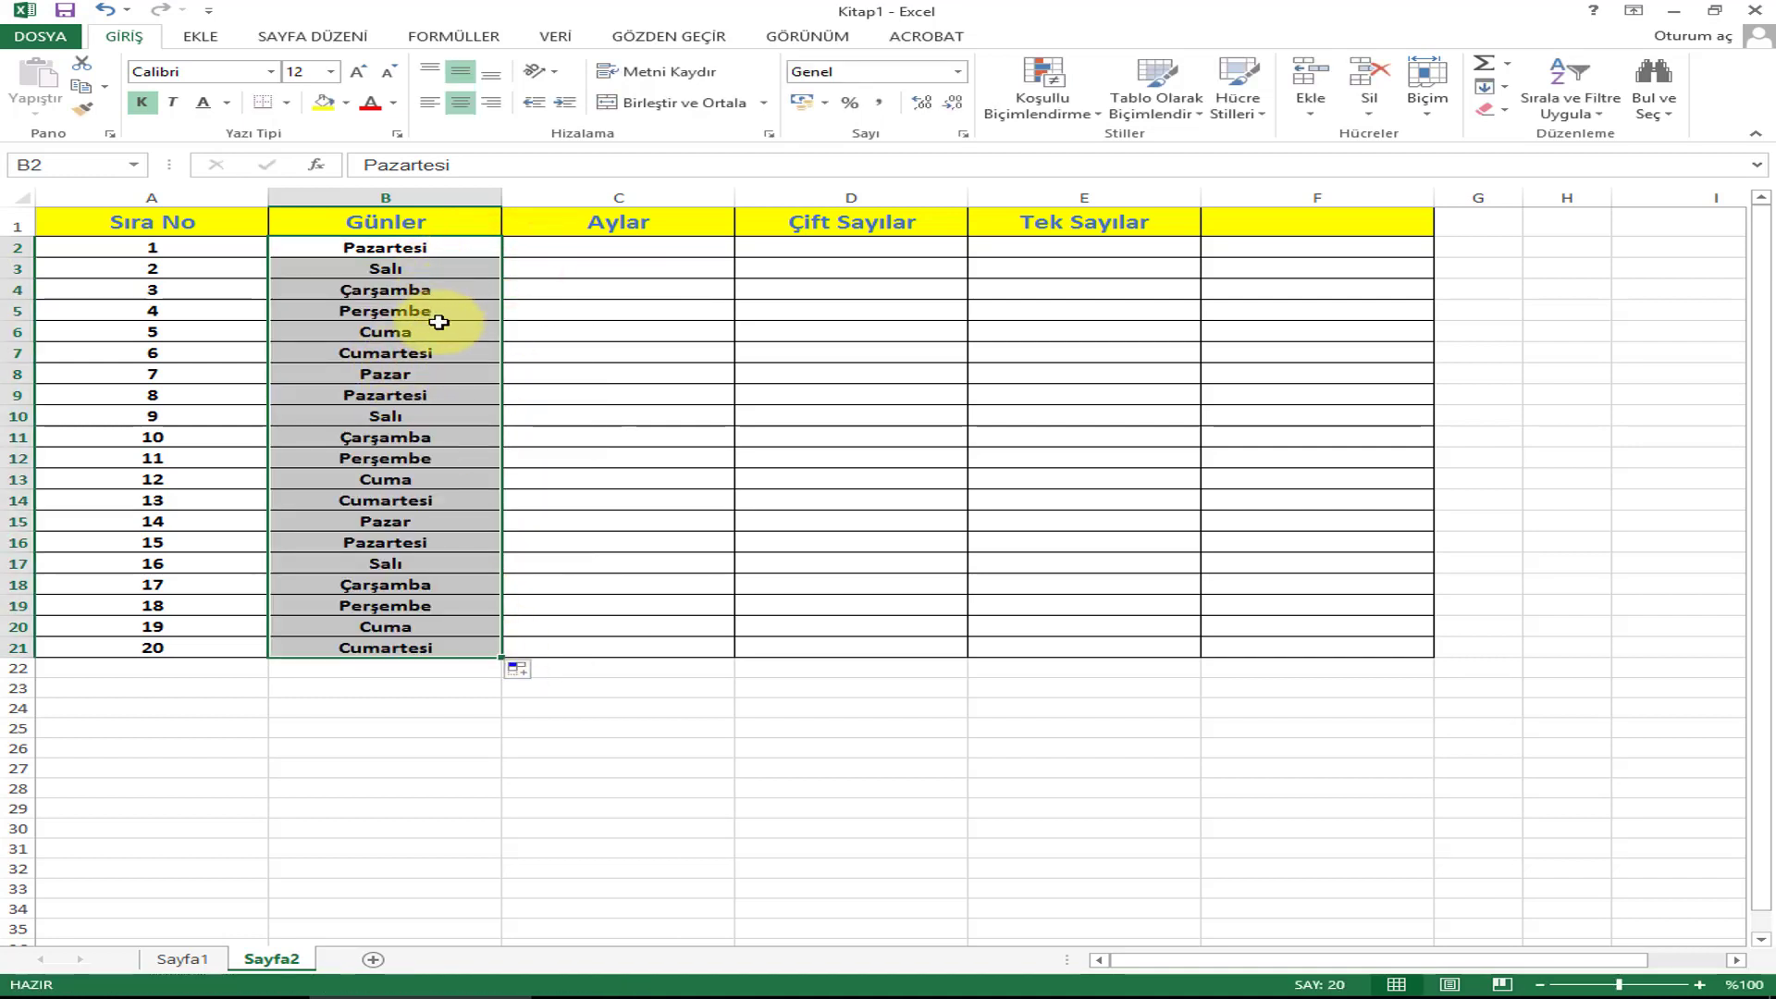
click(520, 673)
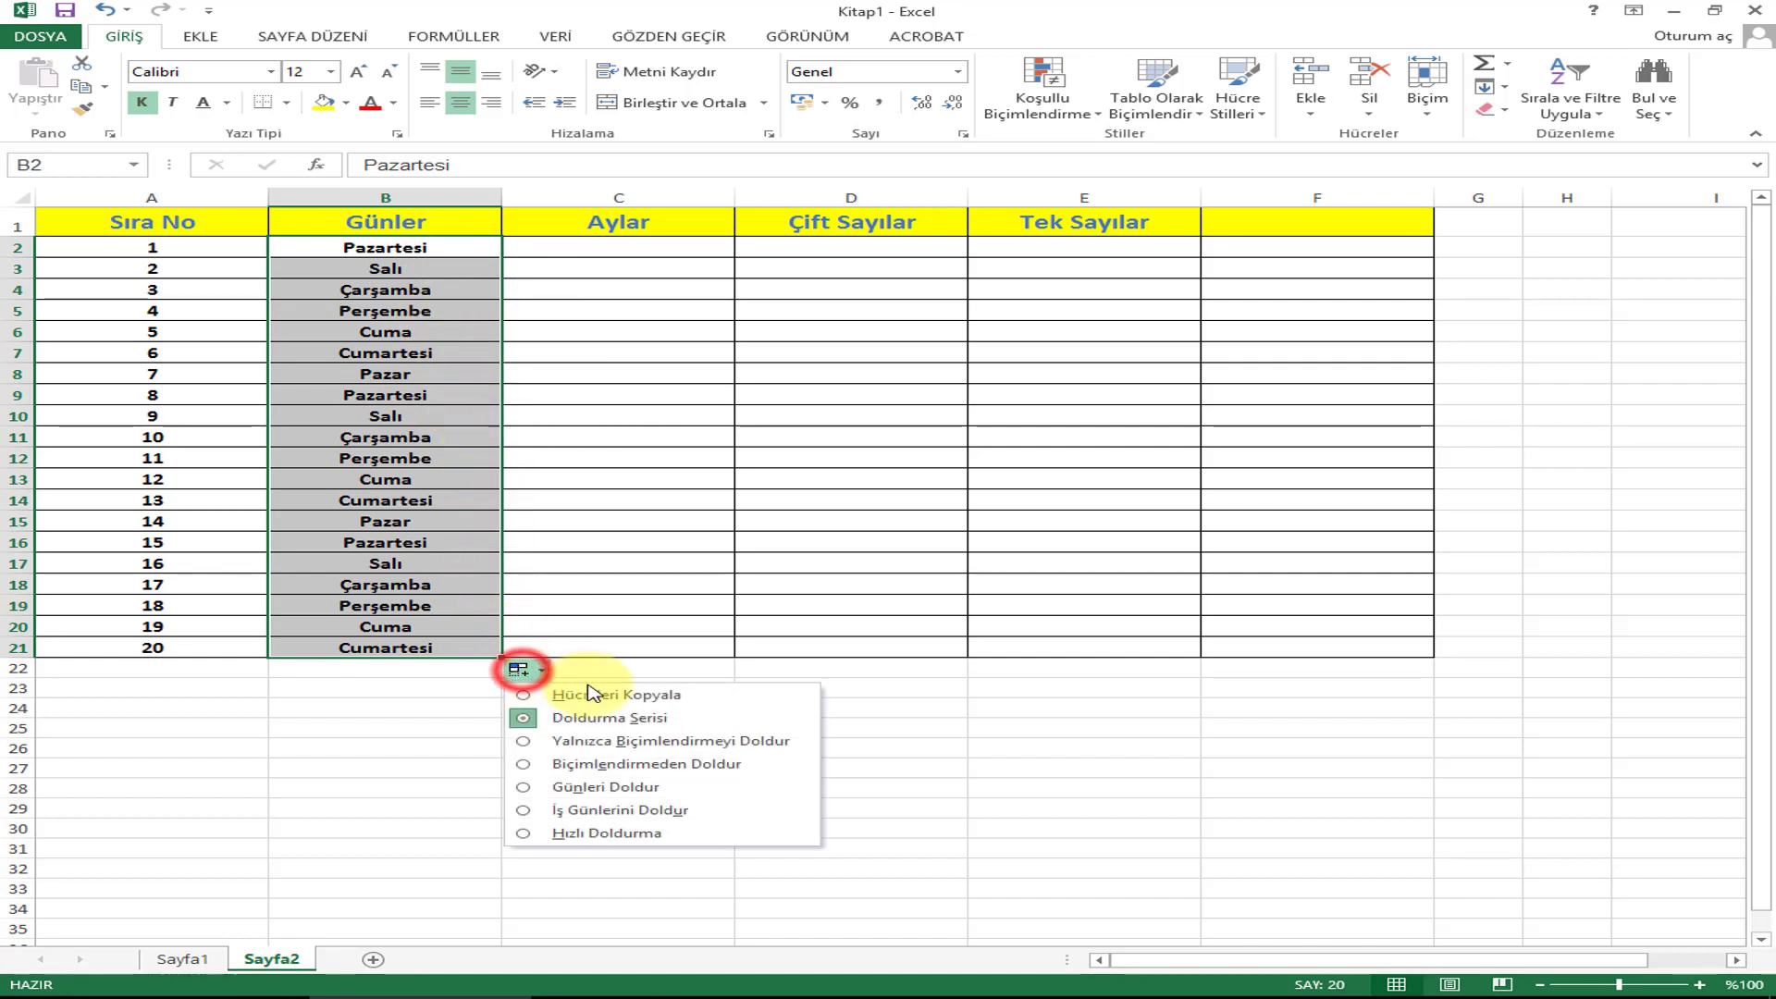
click(597, 693)
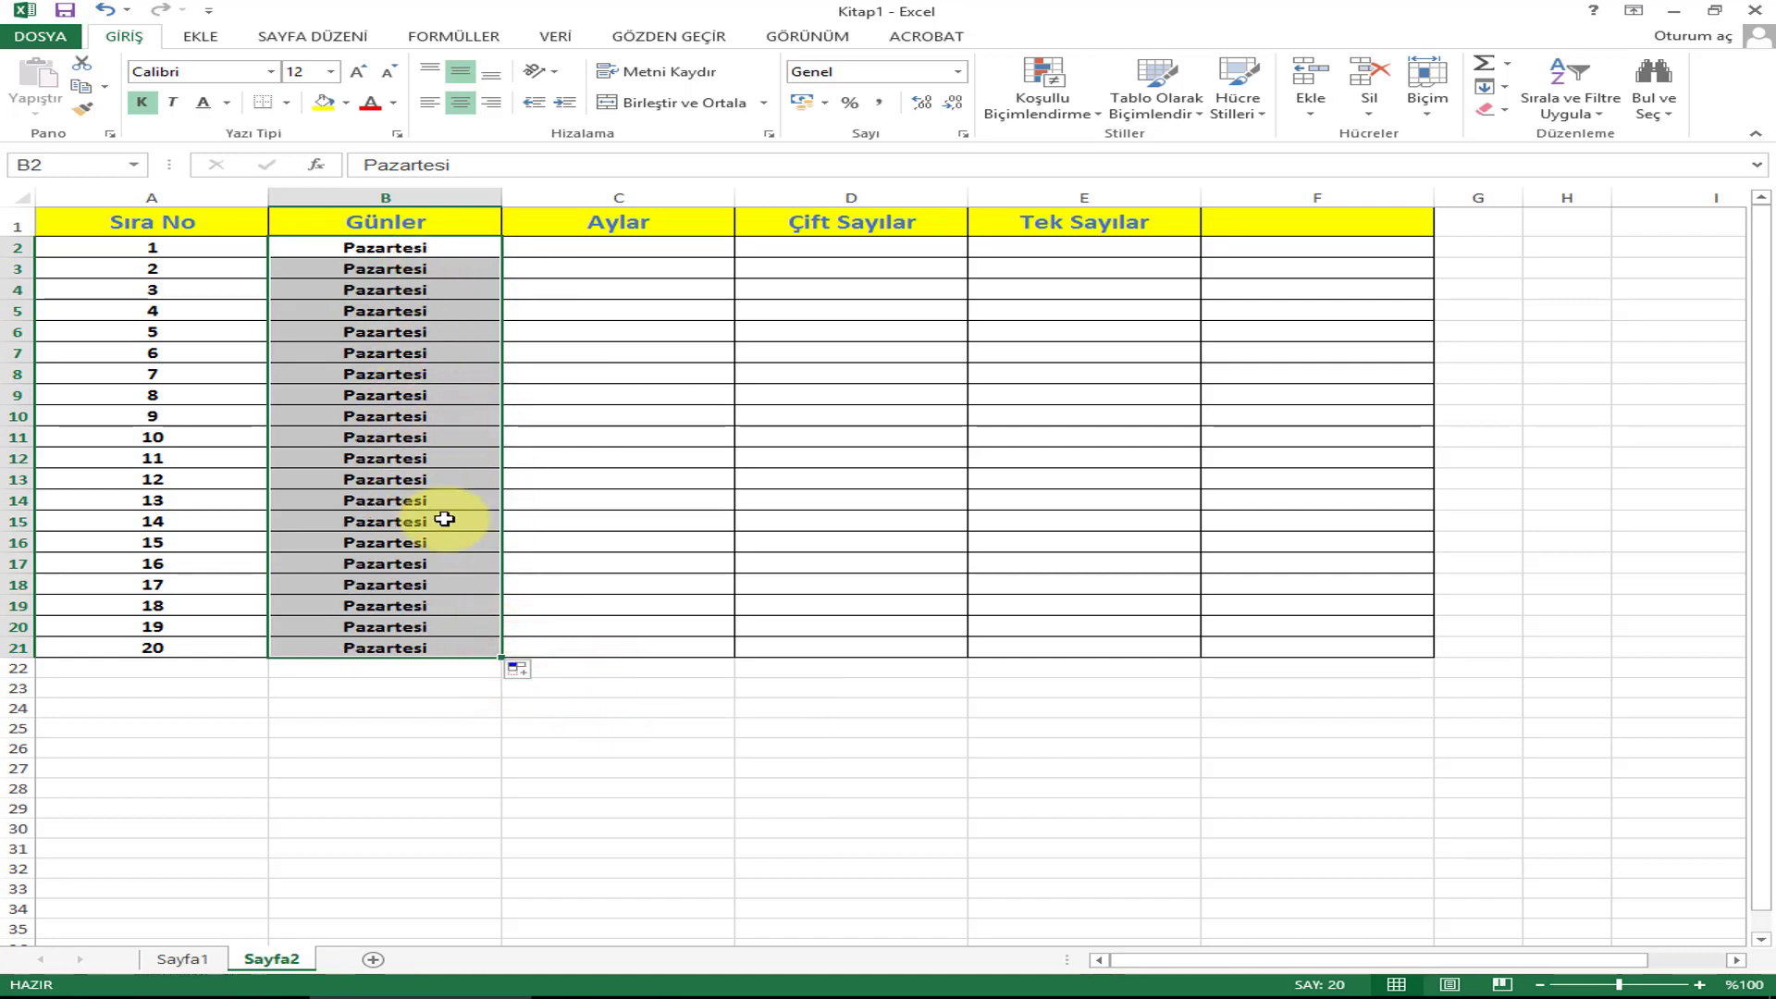
click(520, 674)
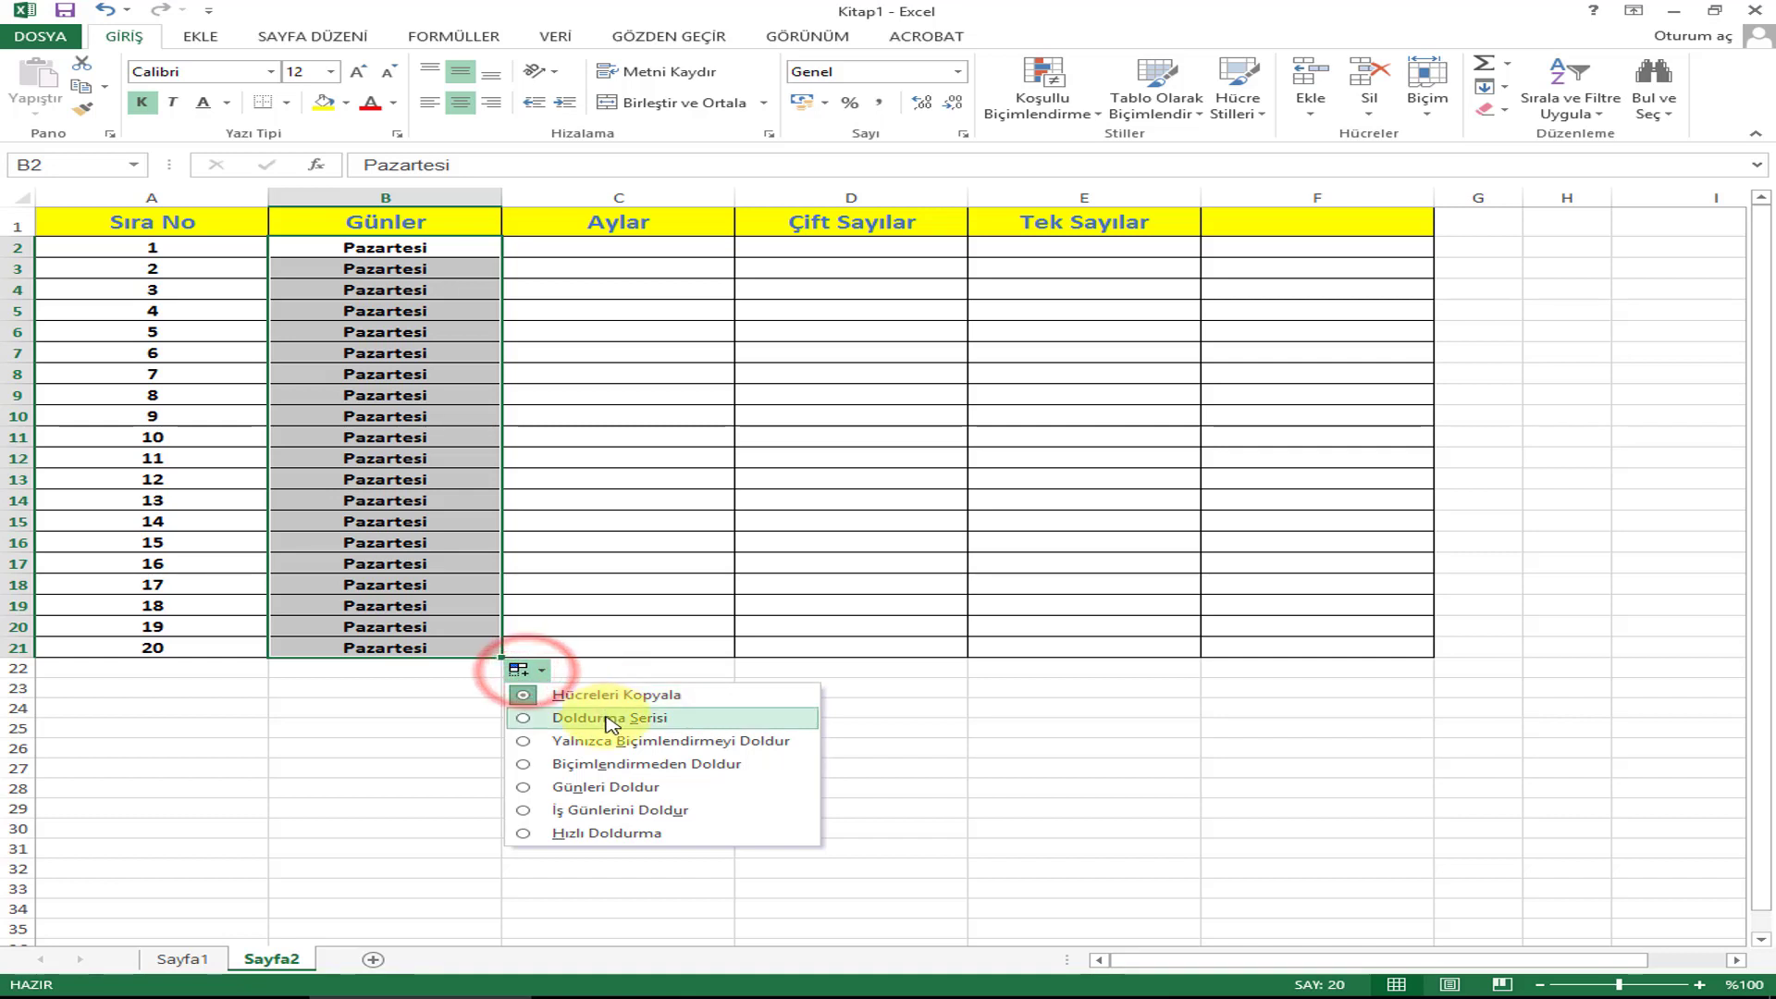
click(604, 717)
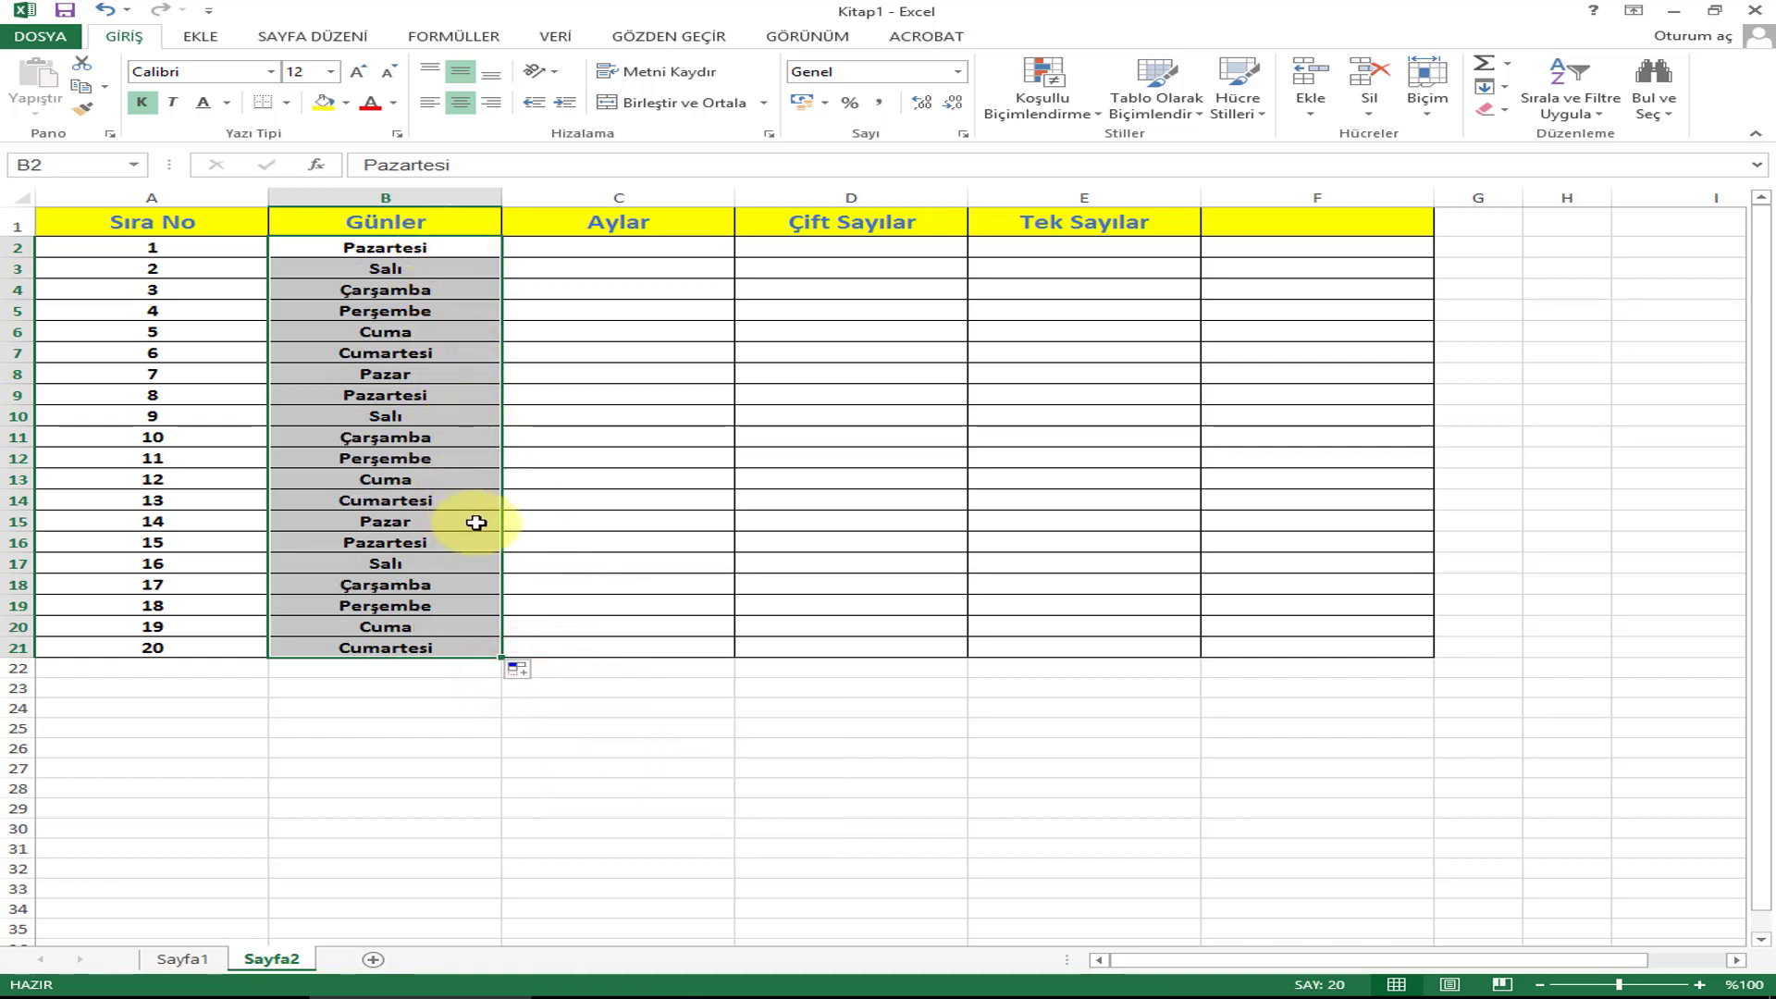
key(ctrl+z)
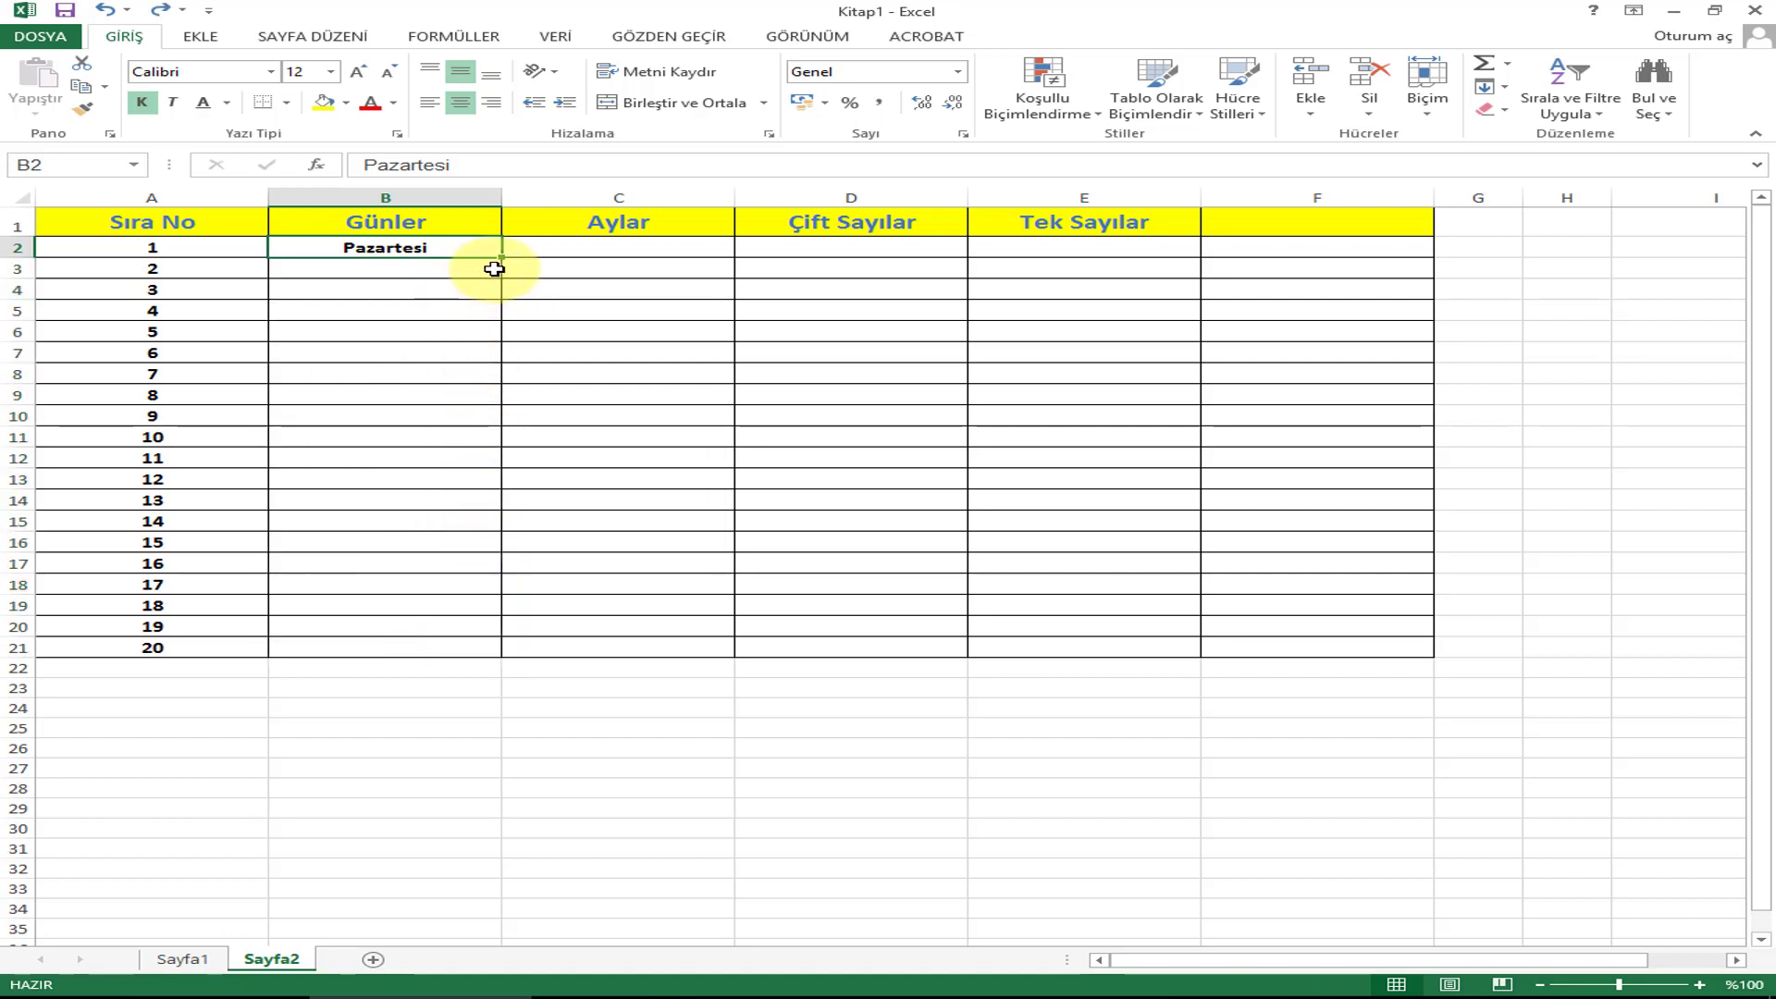
Step: Auto-fill the weekdays from Pazartesi in B2 down to Cumartesi in B21
double_click(498, 259)
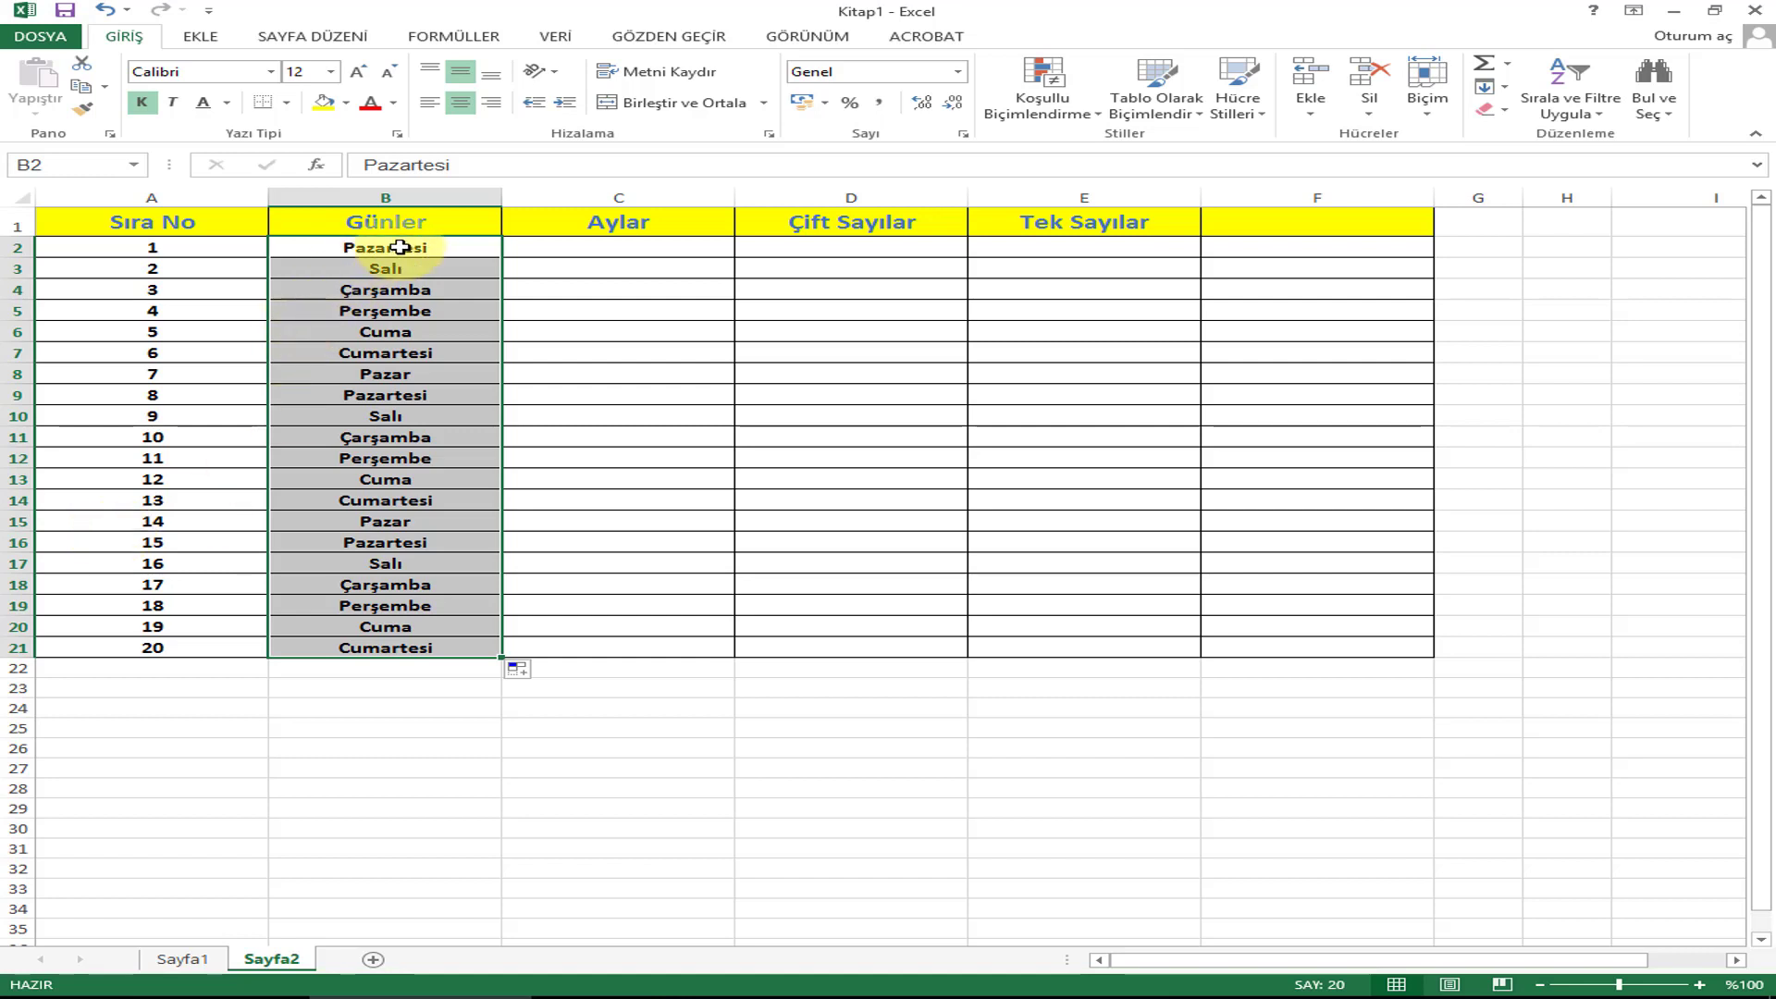
Step: Enter Ocak in C2 and auto-fill month names down to Ağustos in C21
click(634, 248)
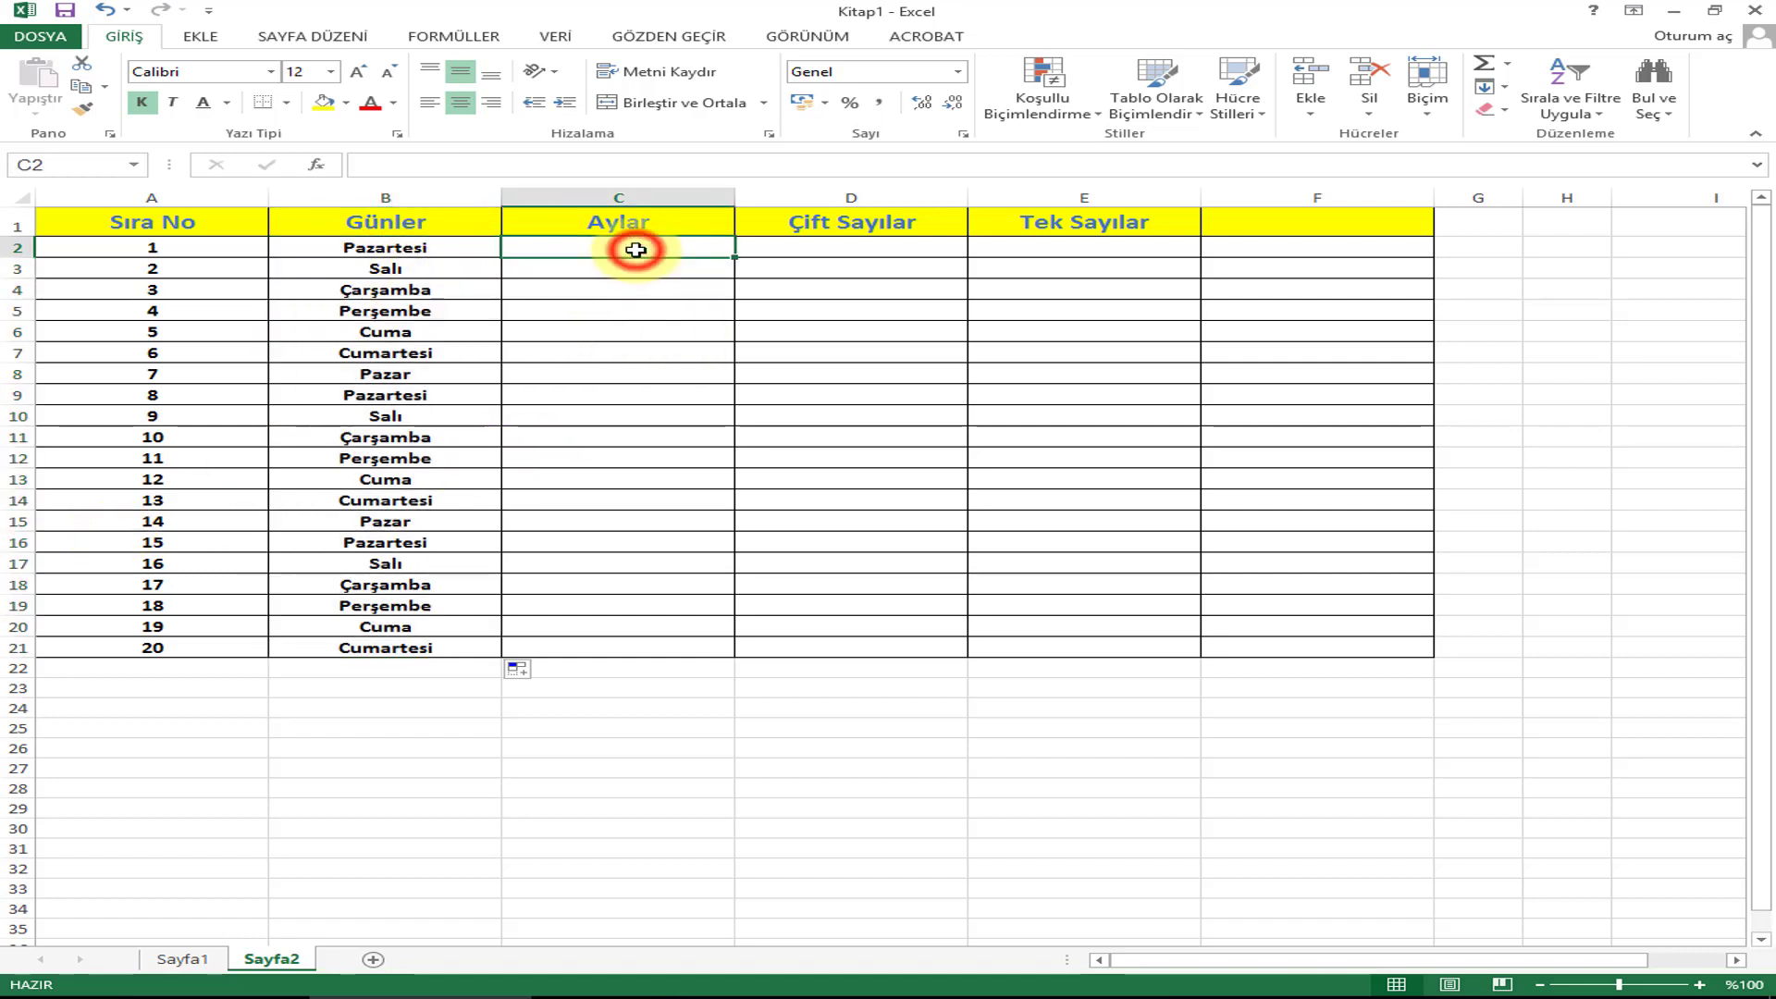
text(Ocak)
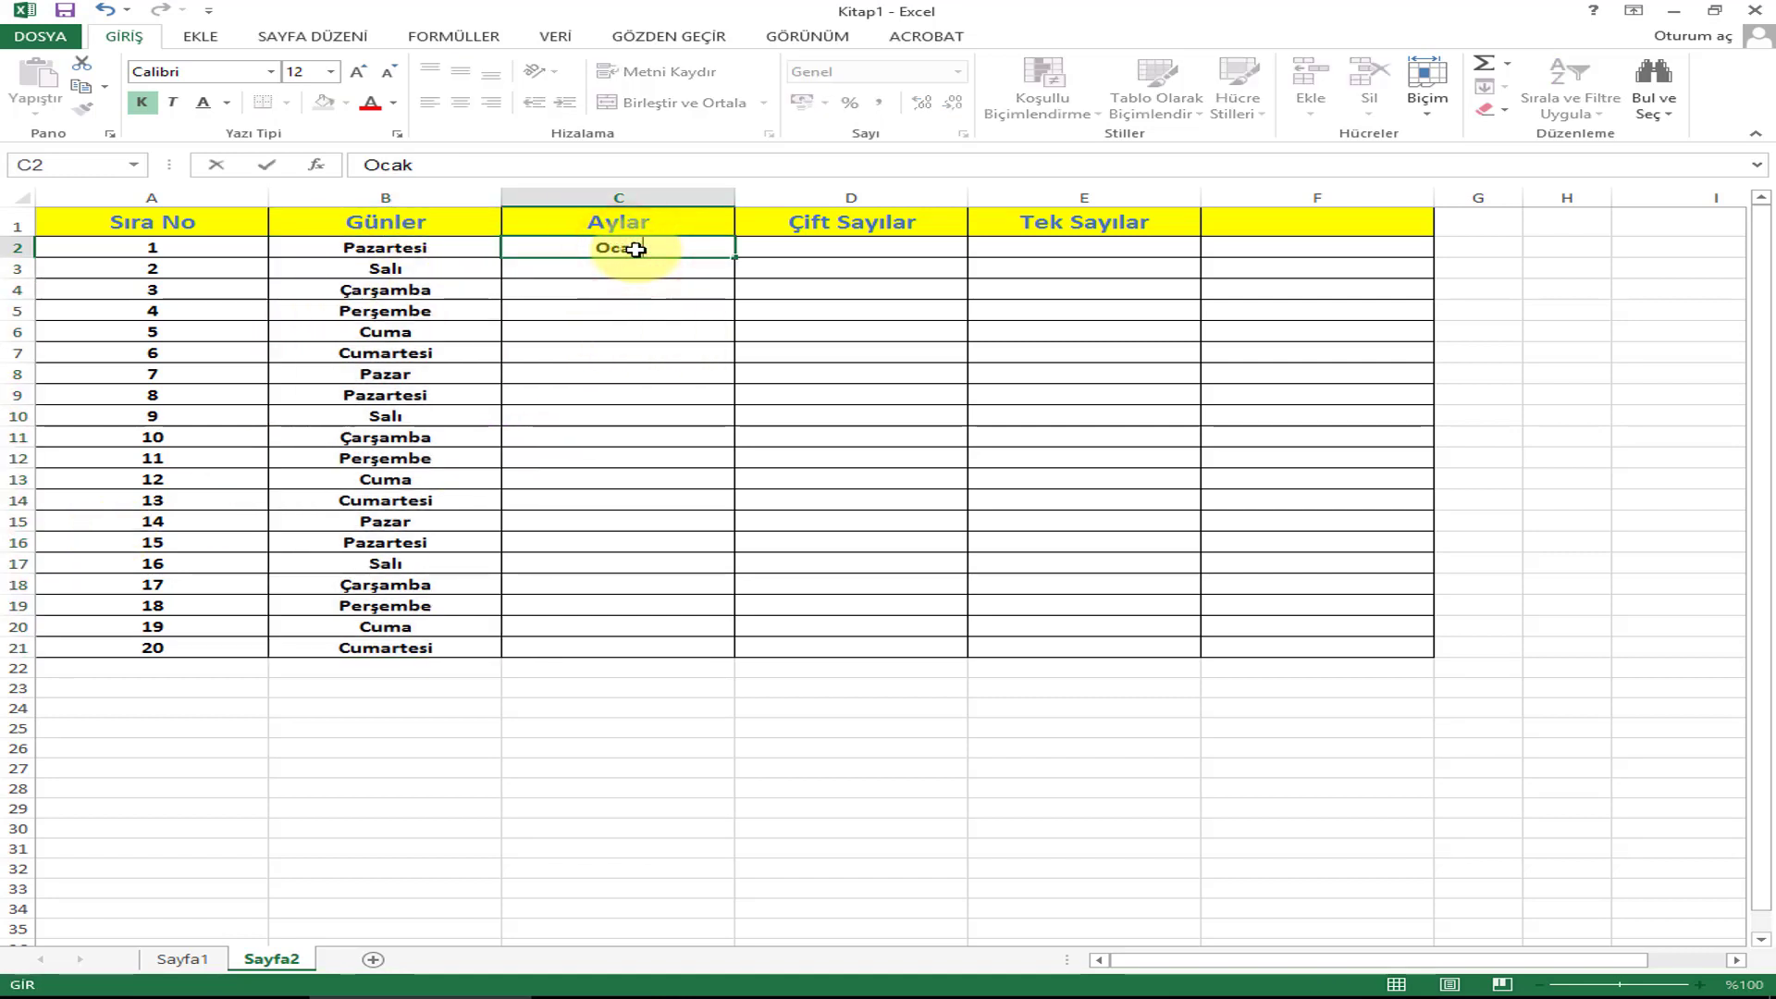
double_click(736, 259)
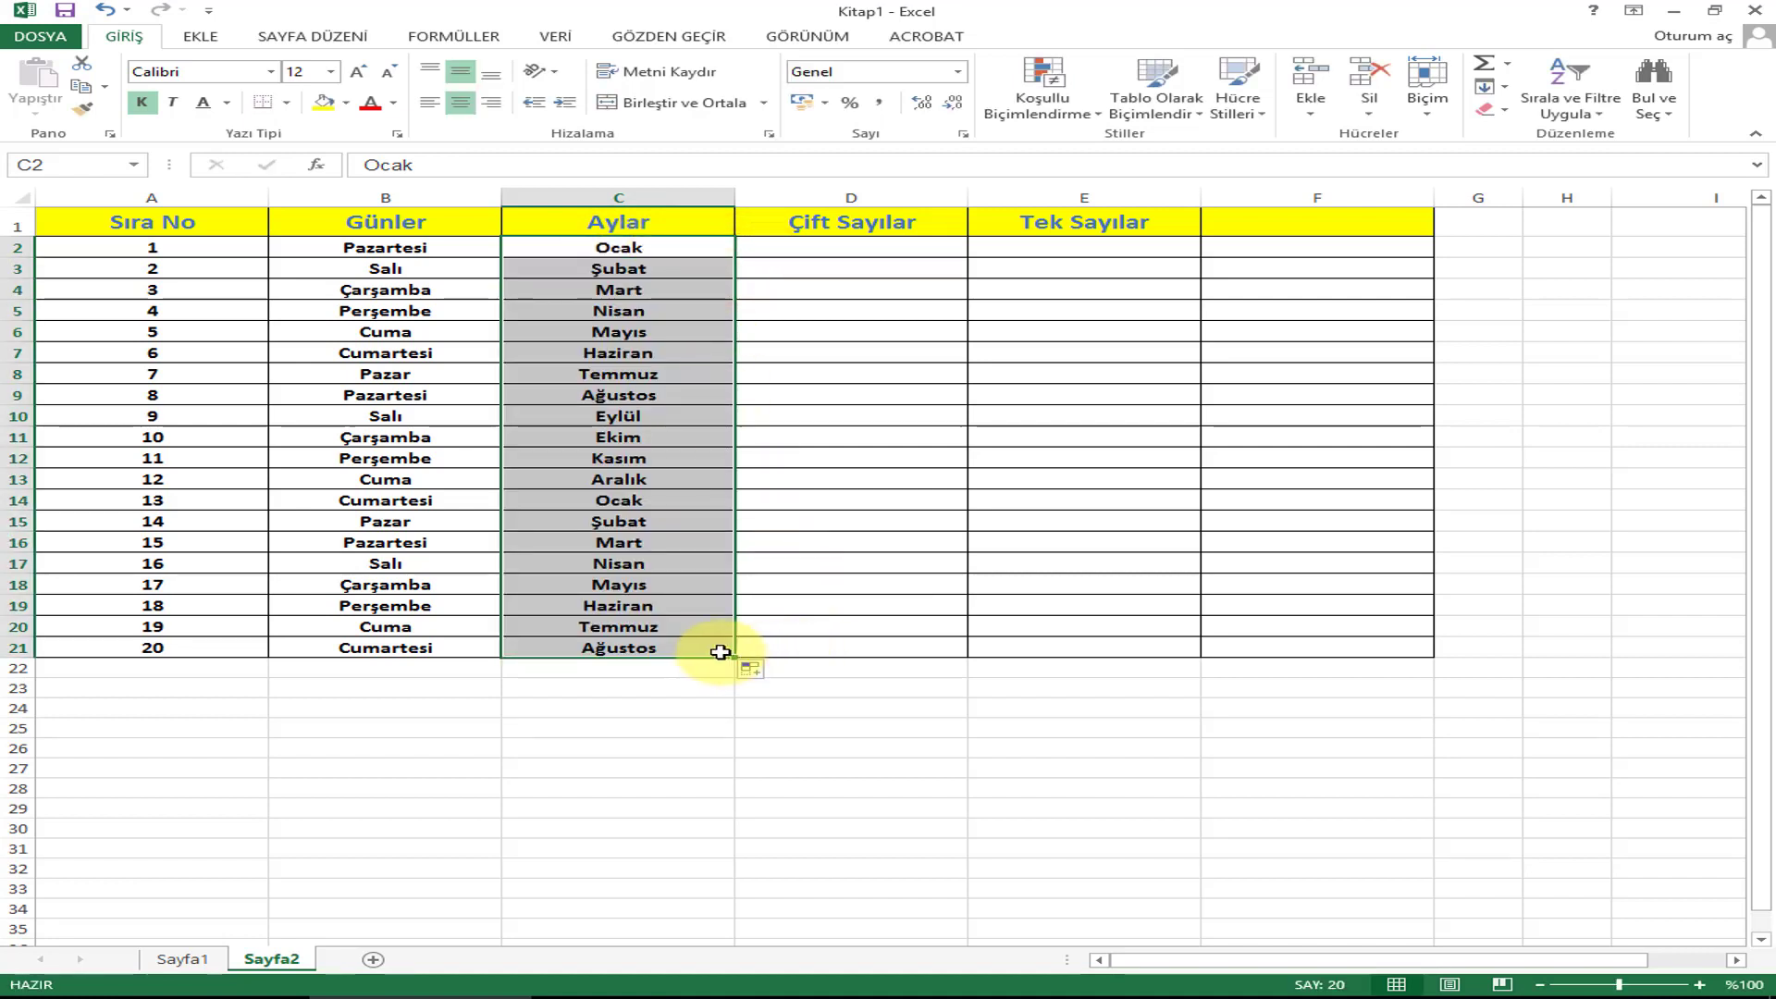
Step: Enter 2 in D2, try a 2-to-21 fill series, then undo it
click(881, 249)
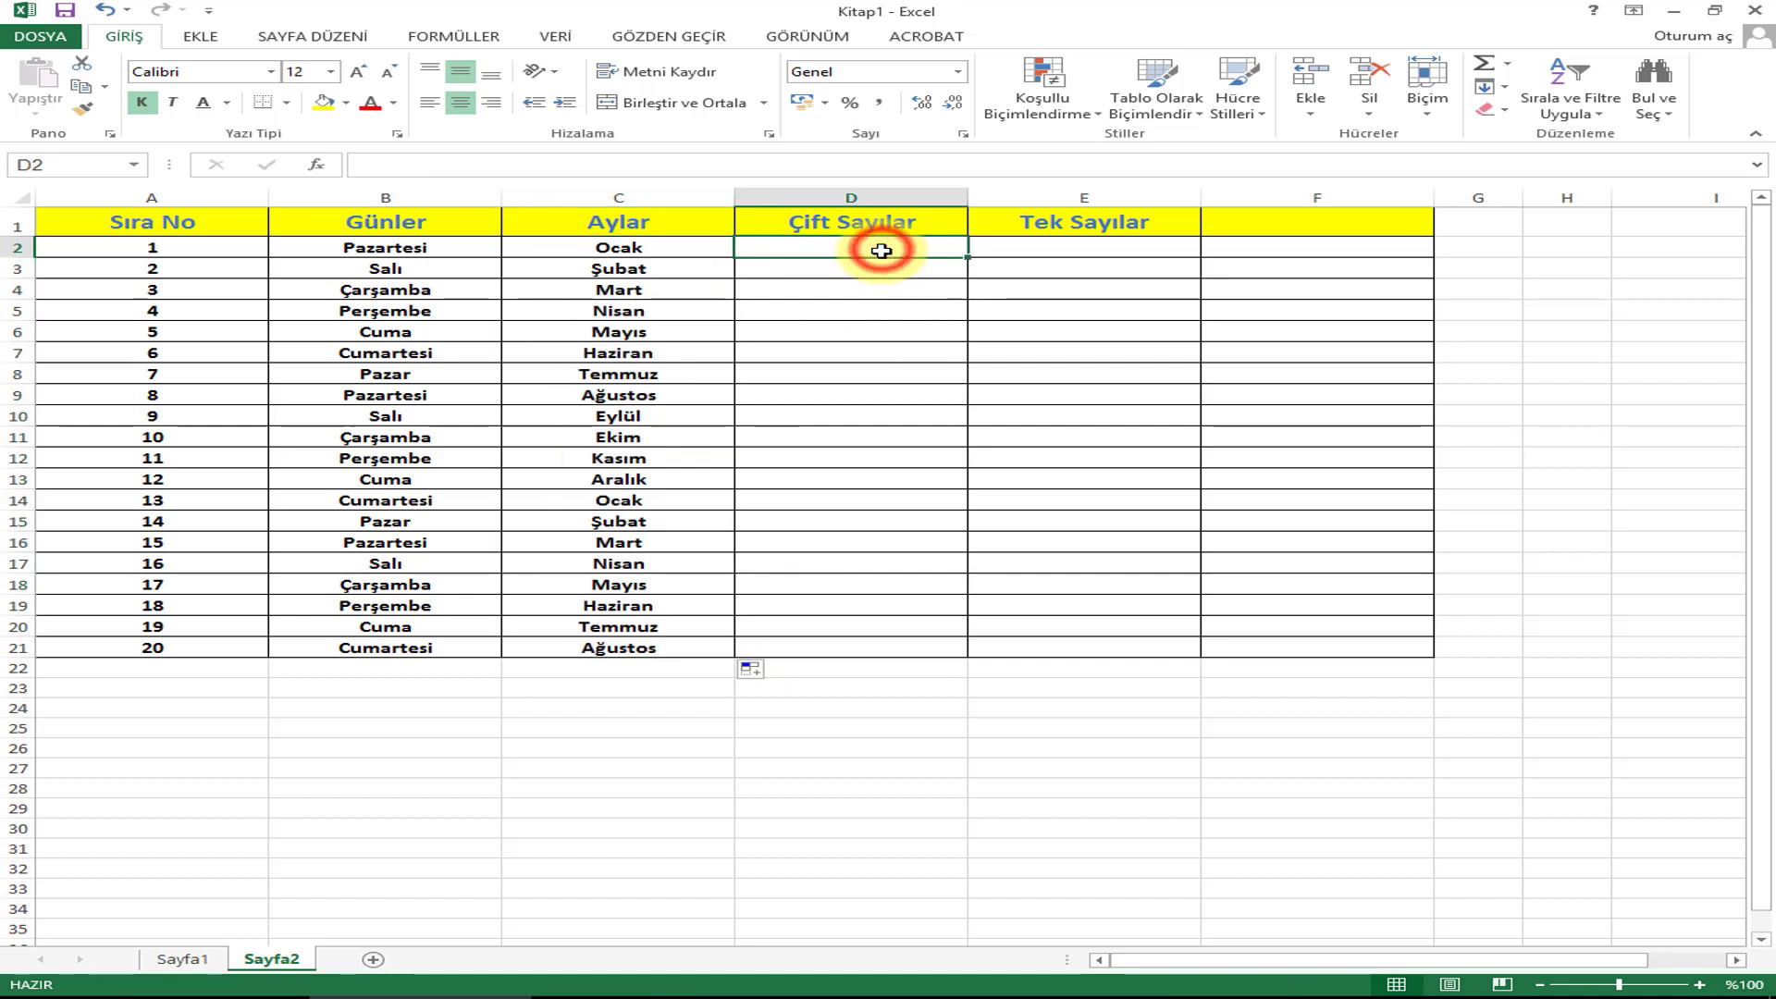
text(2)
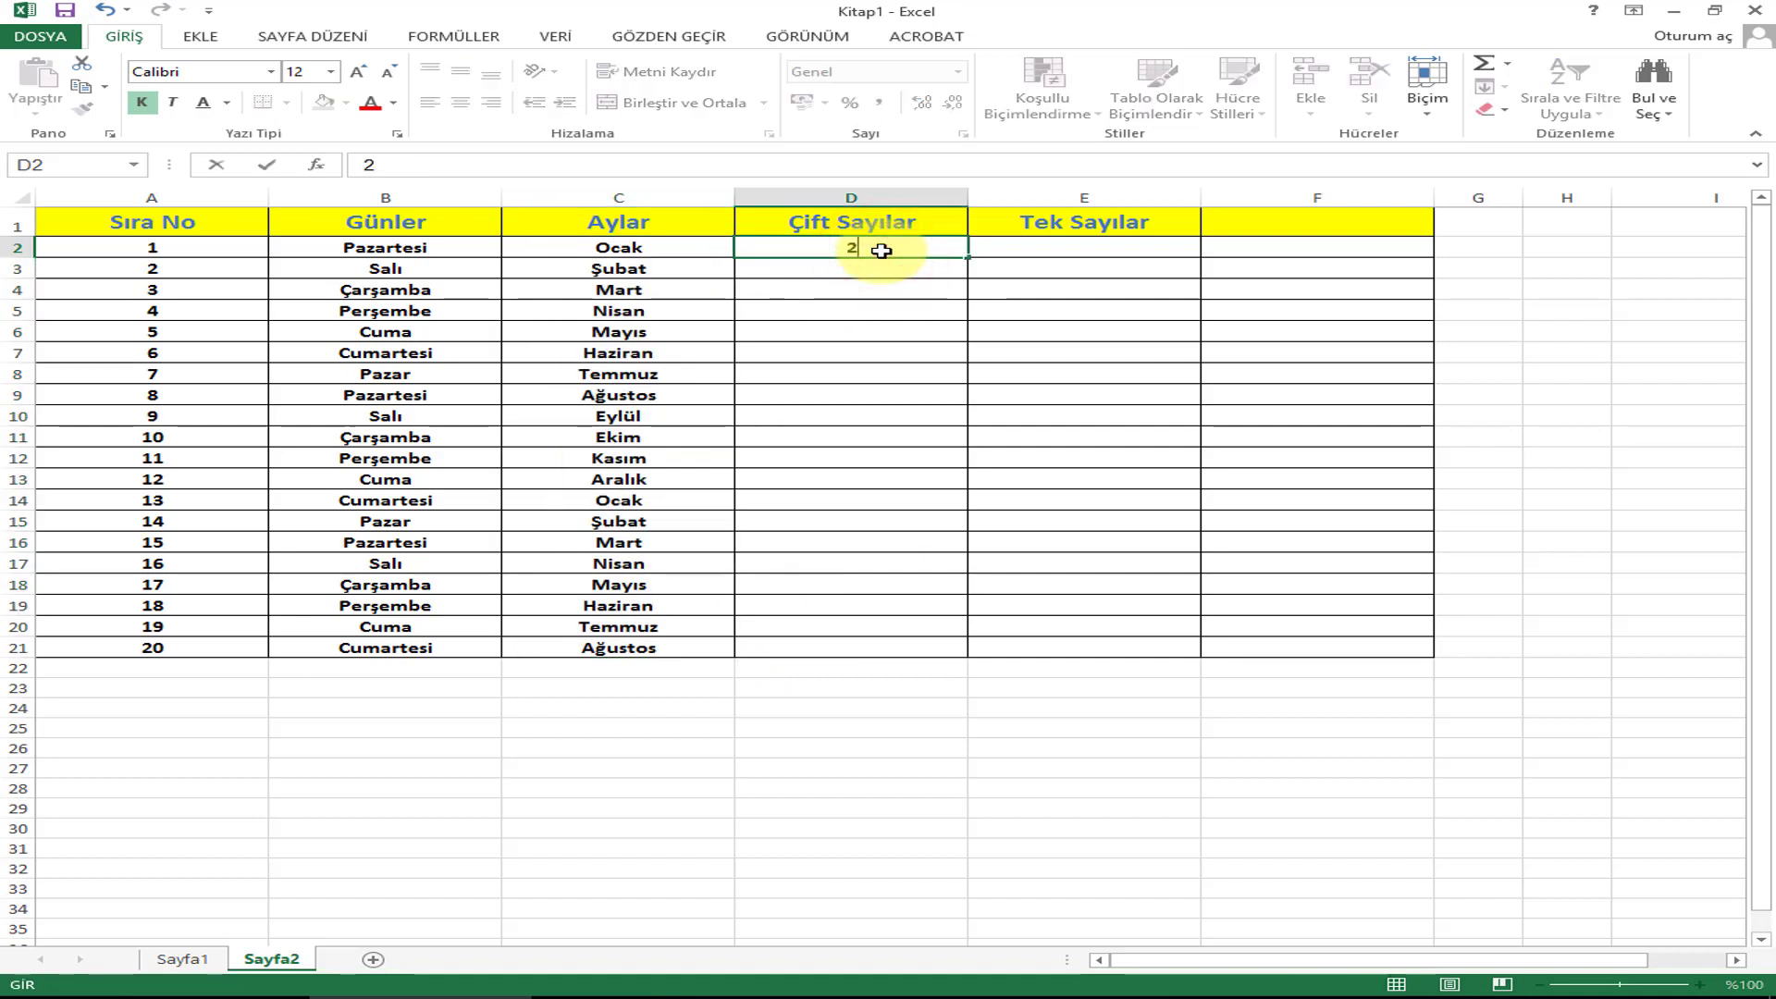
double_click(967, 259)
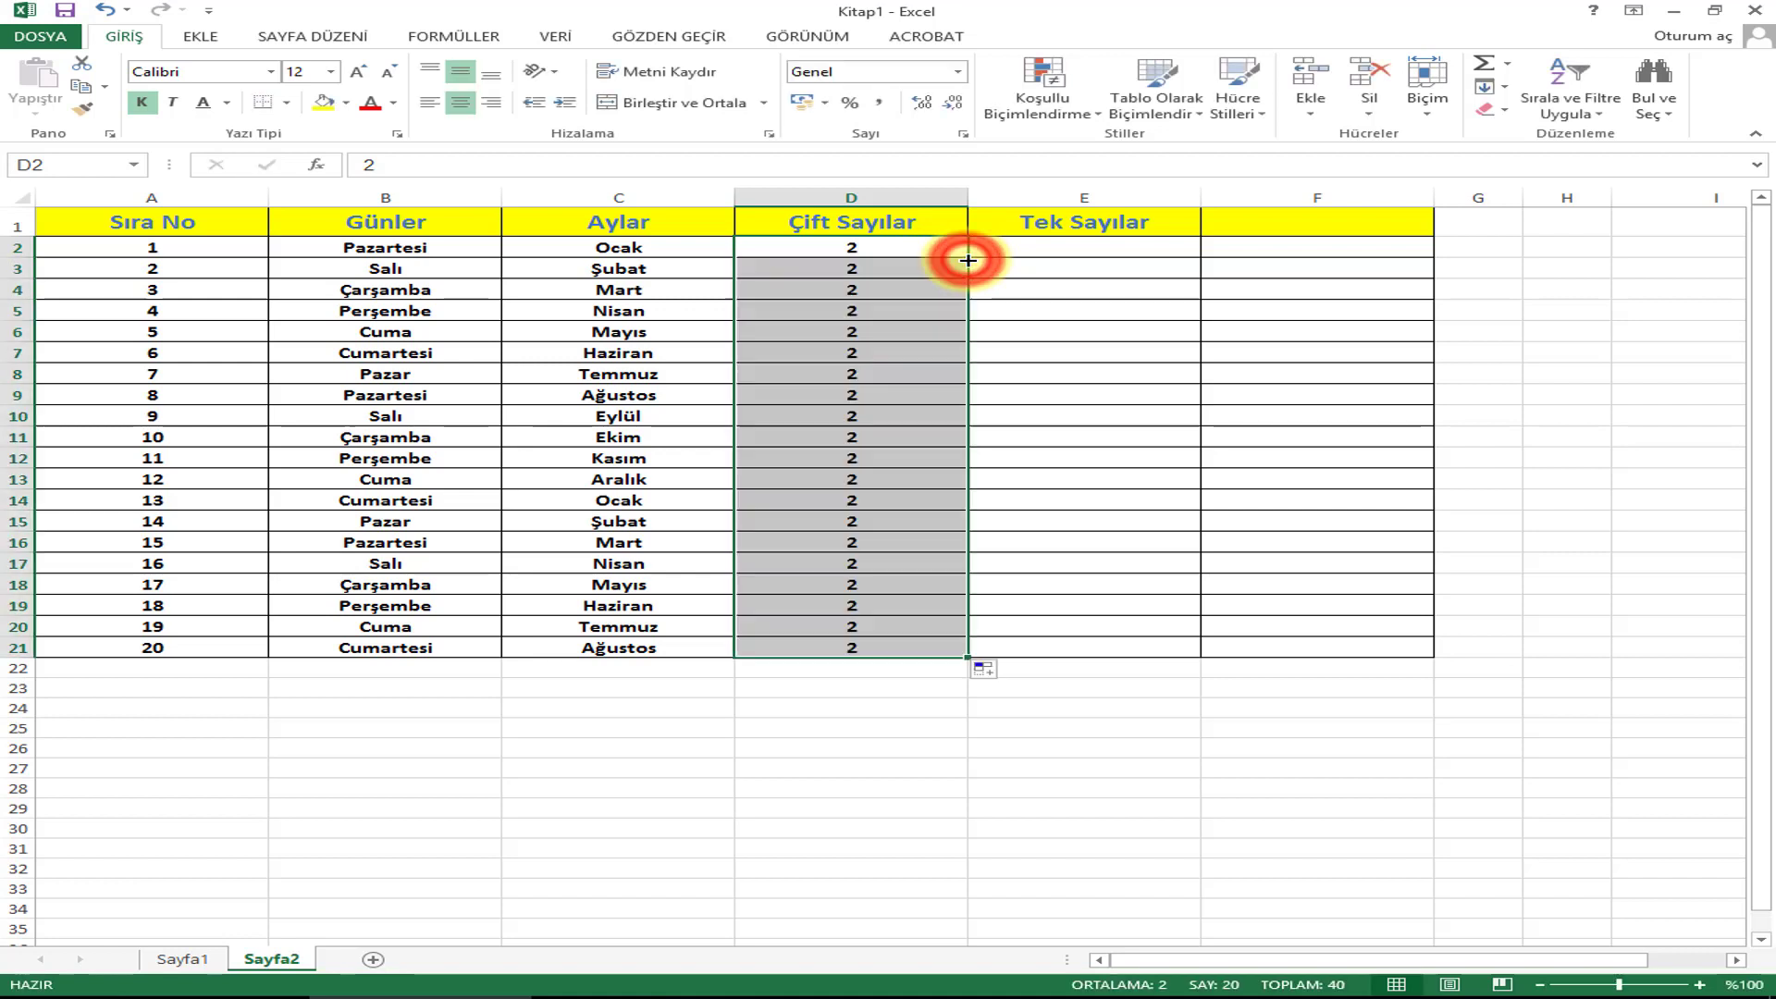
click(985, 669)
click(1077, 719)
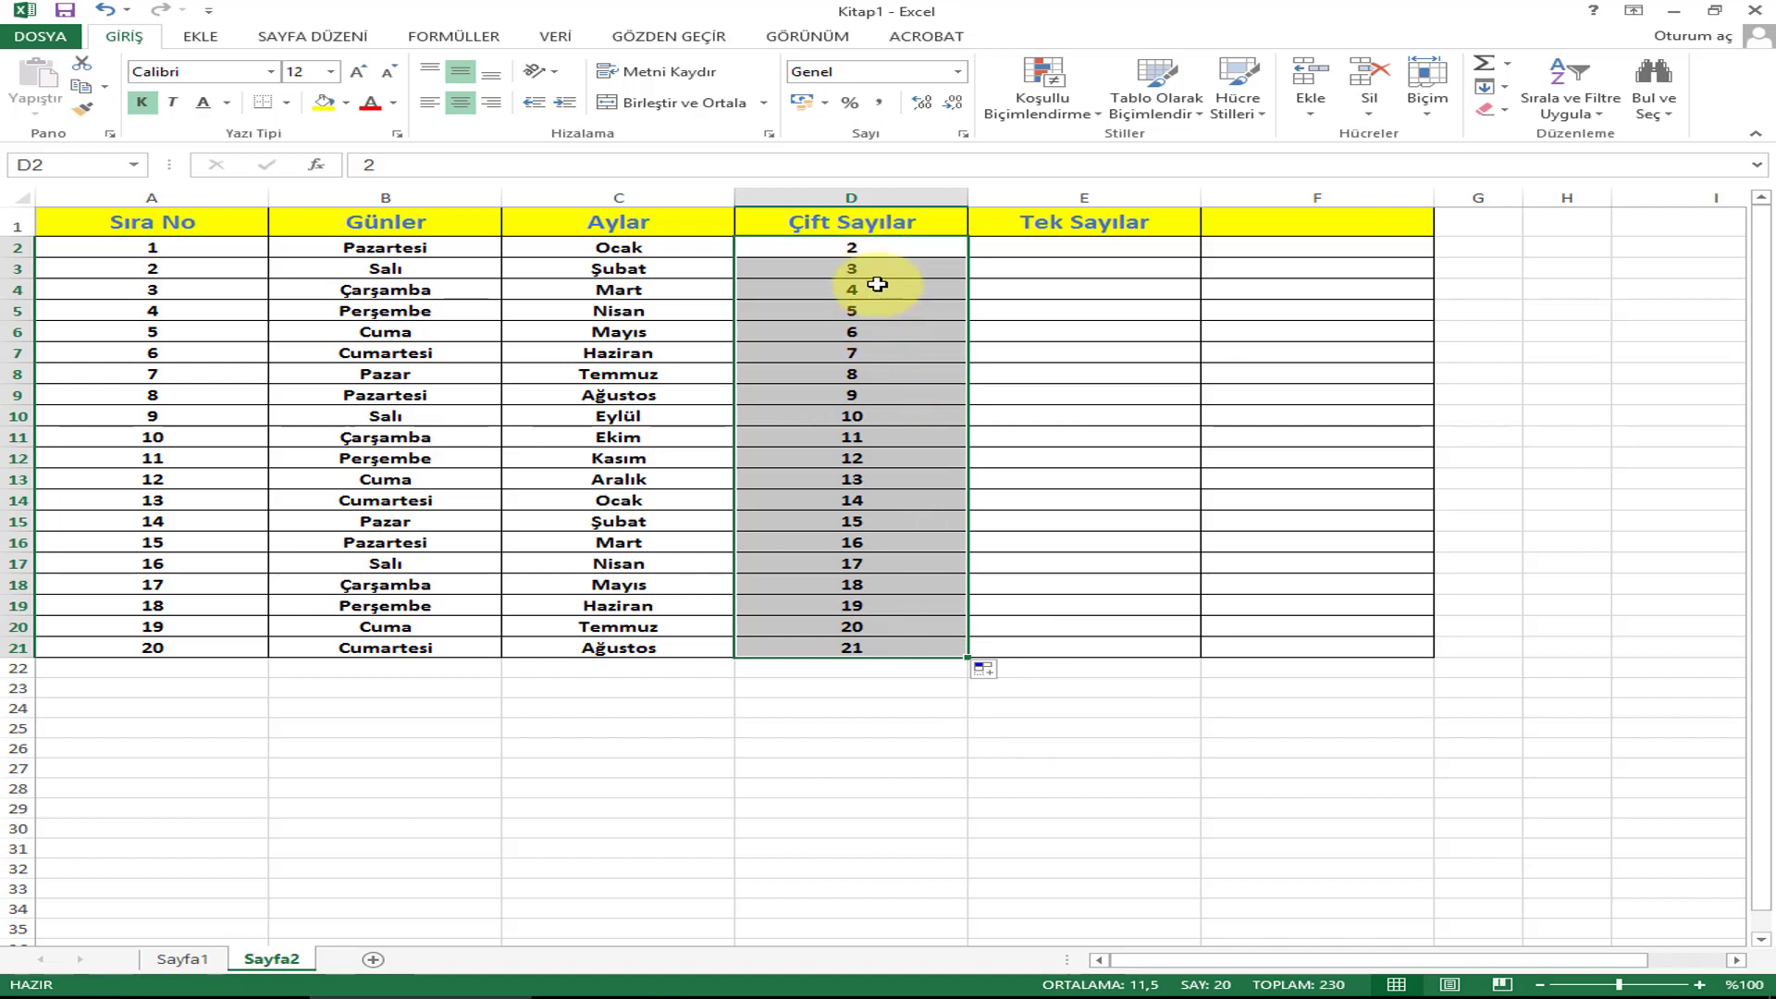
key(ctrl+z)
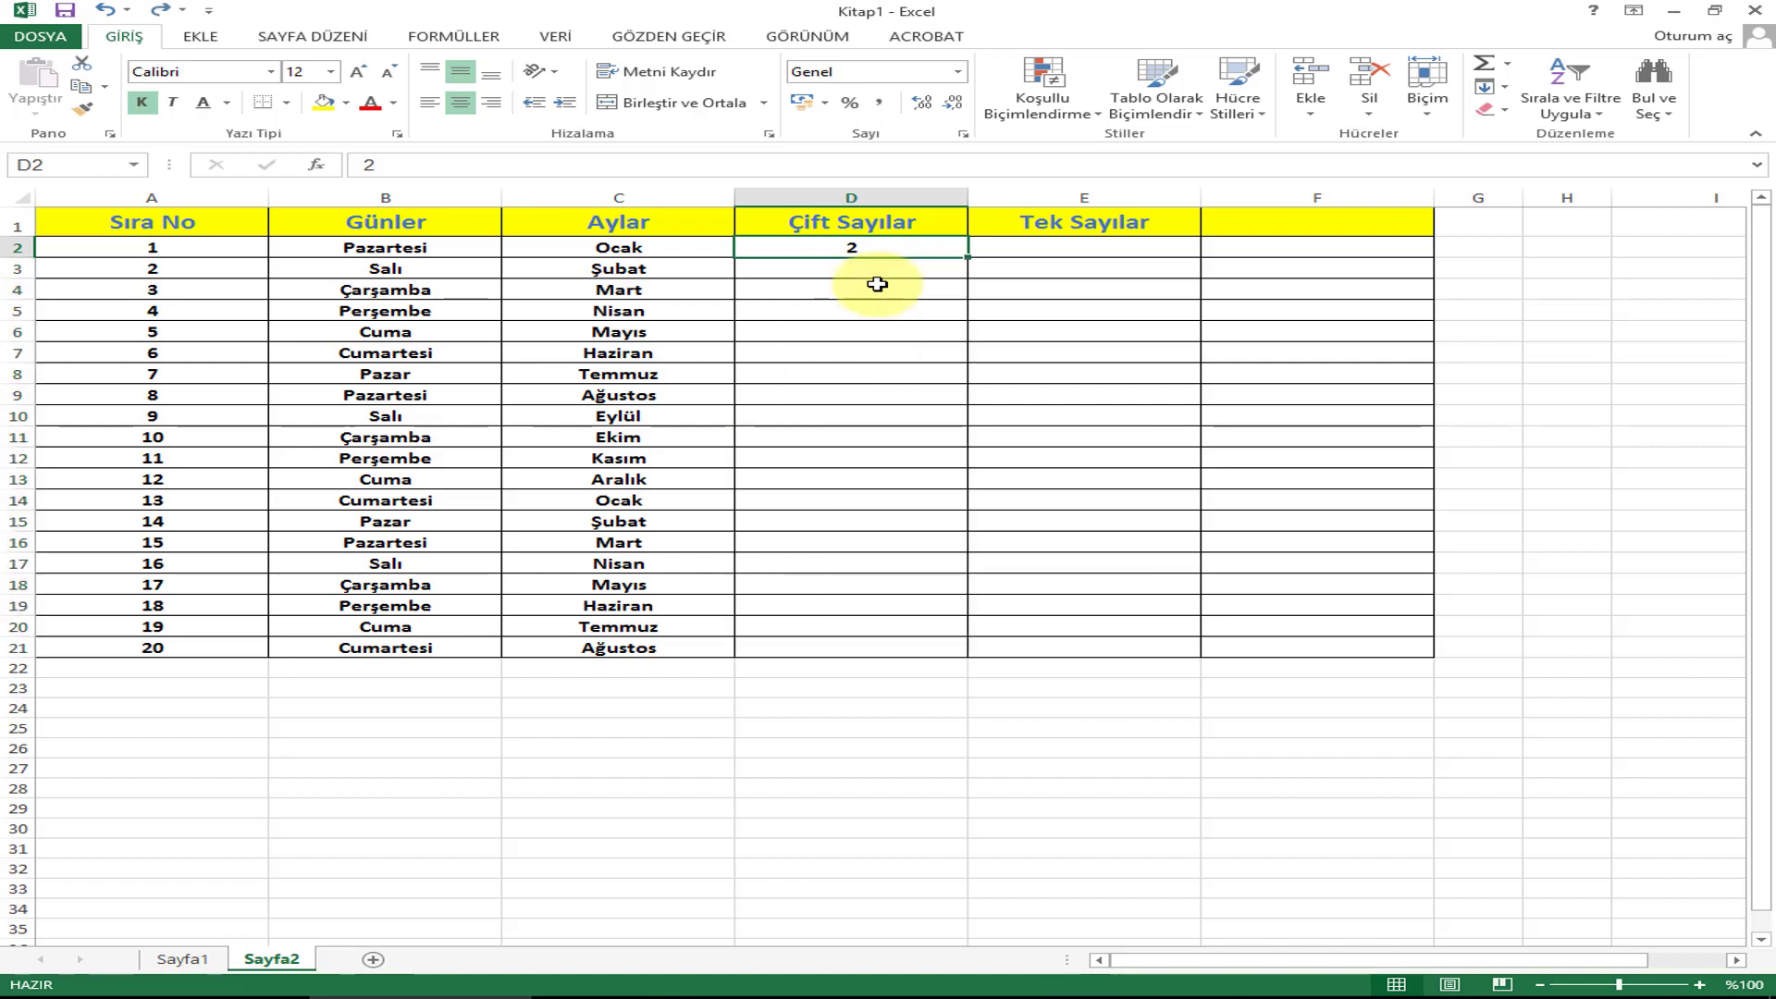
Step: Add 4 in D3 and extend the 2, 4 pattern to 40 in D21
click(885, 270)
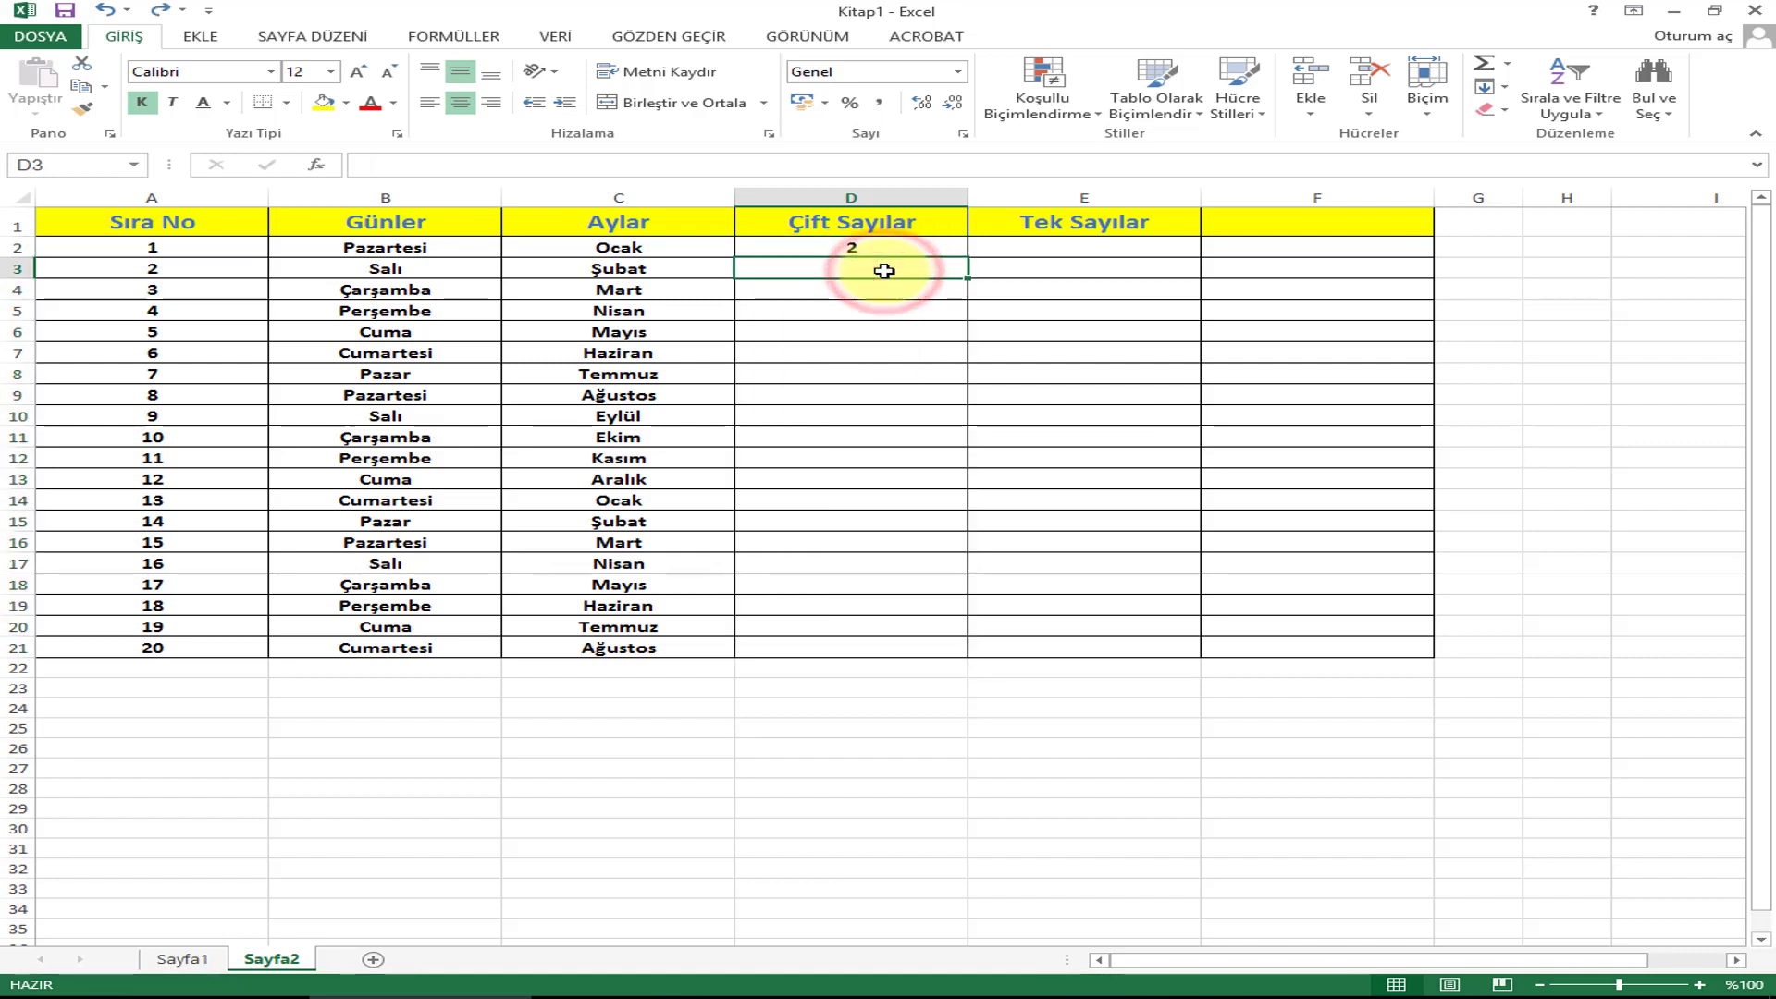
text(4)
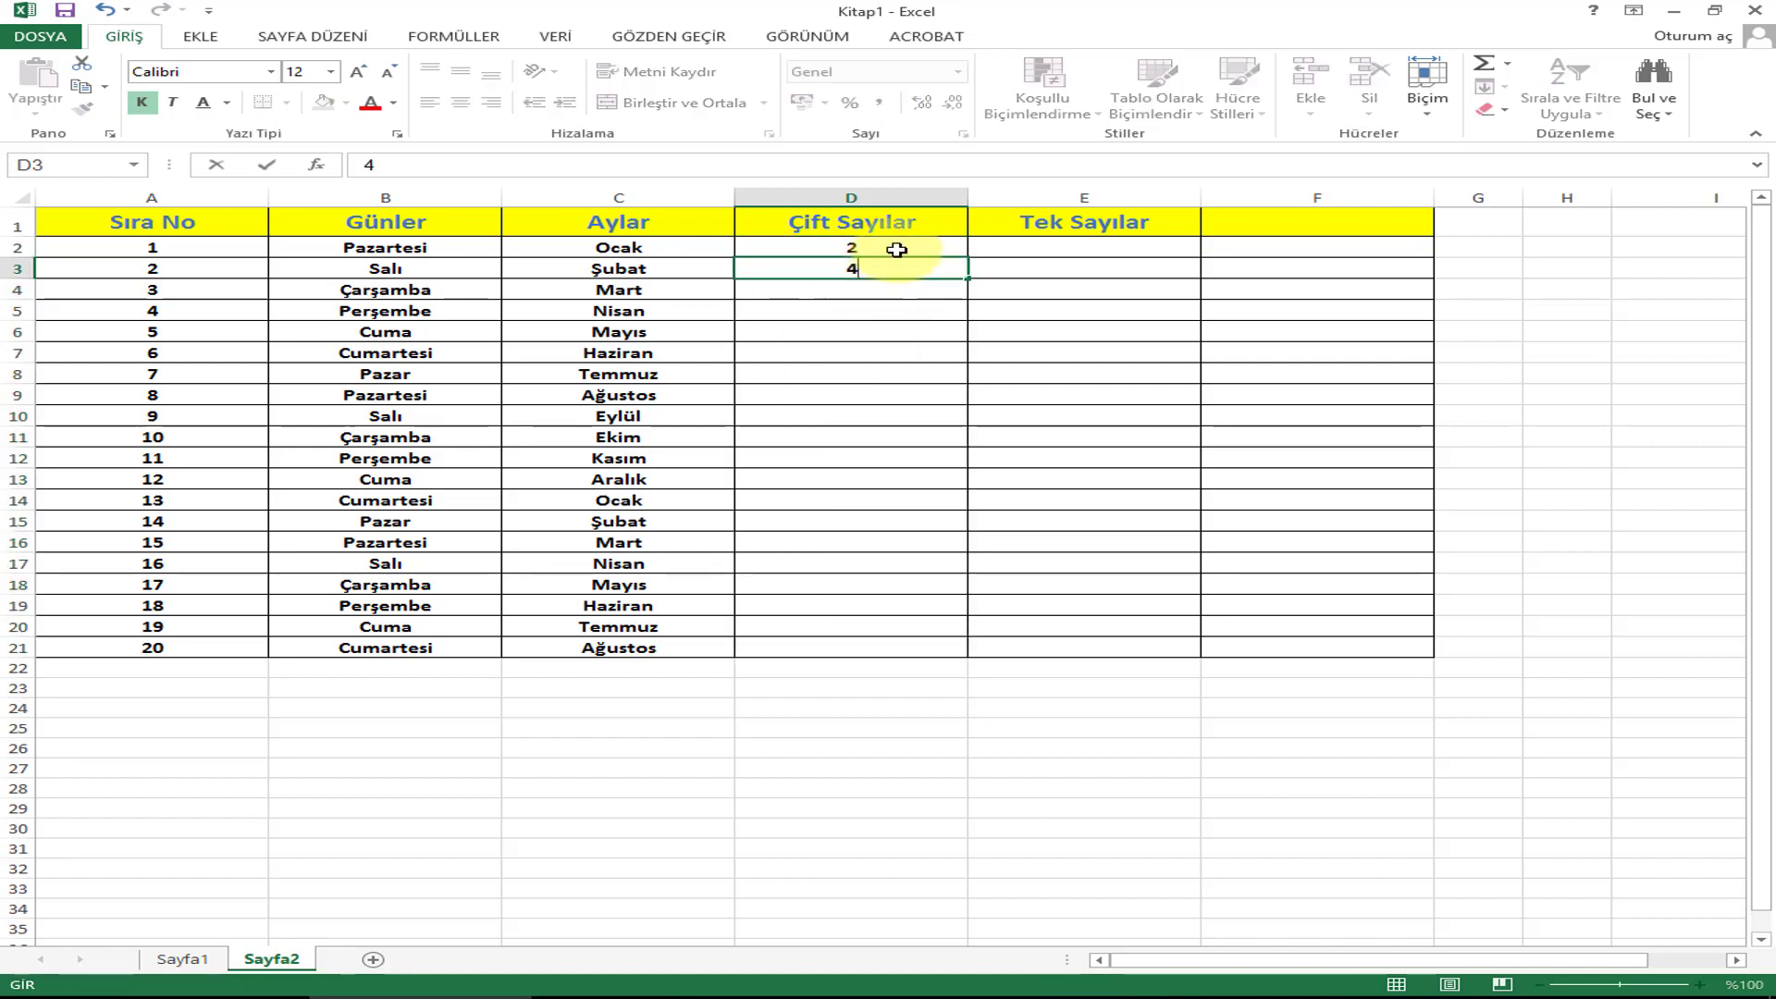
drag(896, 249, 897, 268)
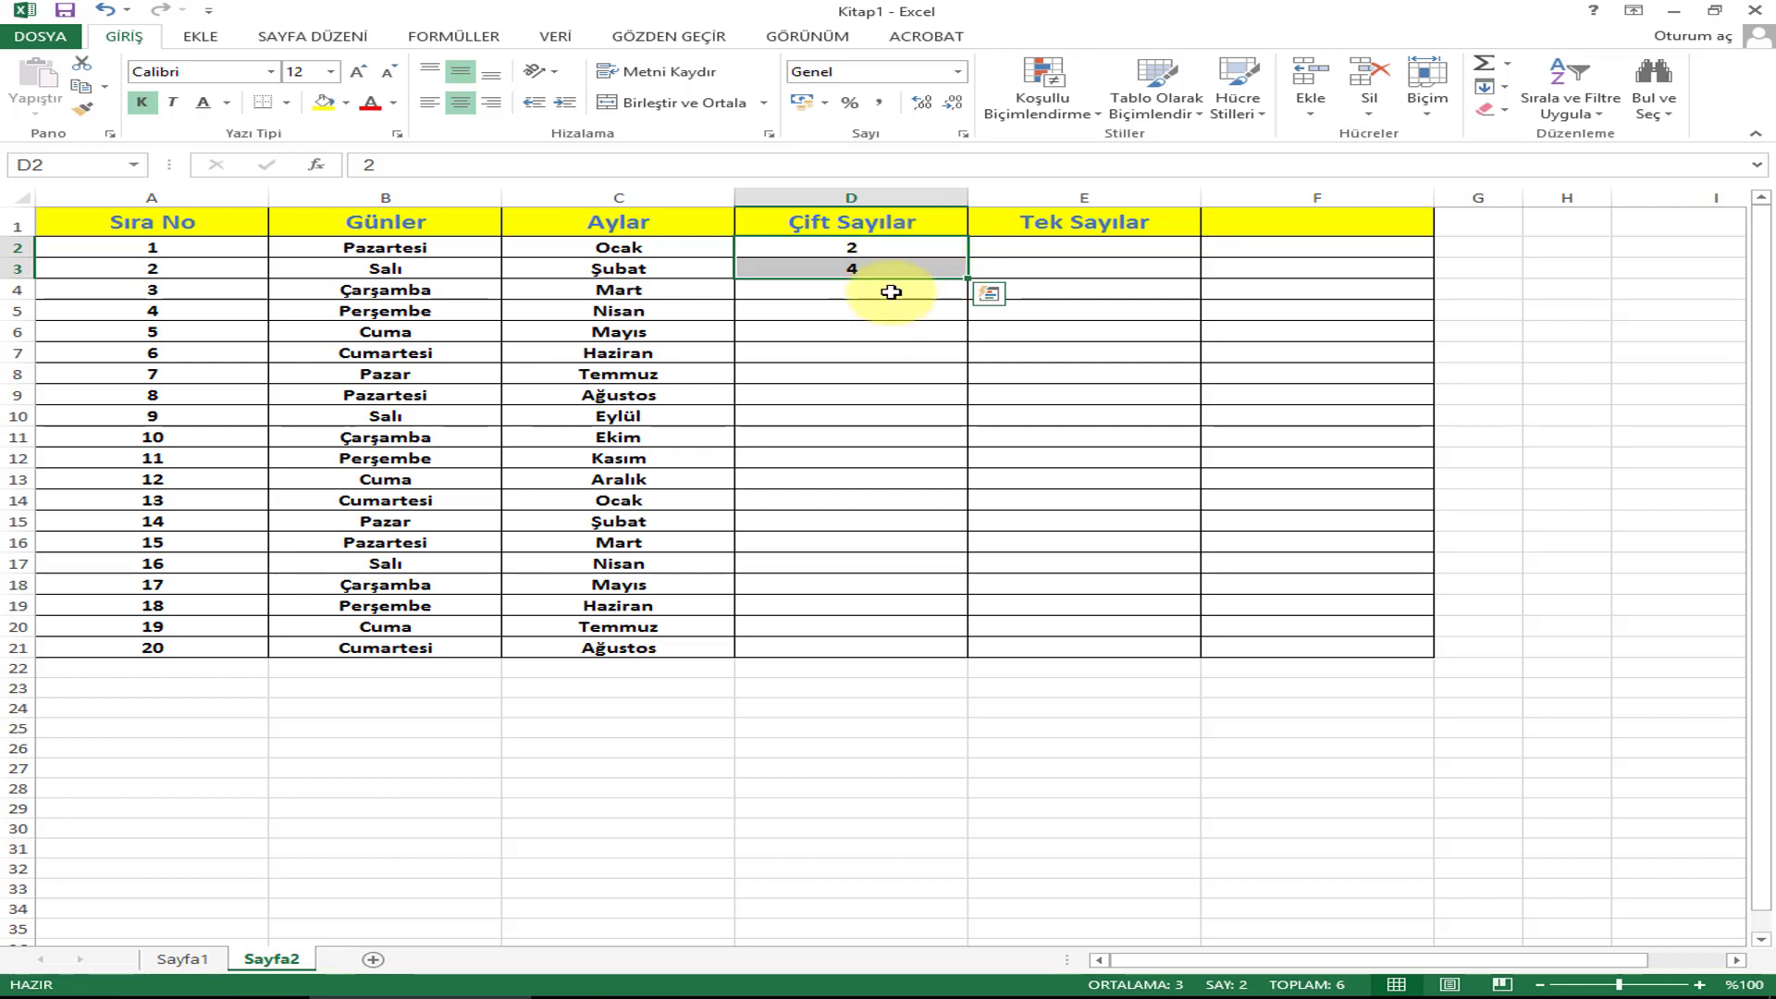
drag(896, 246, 898, 264)
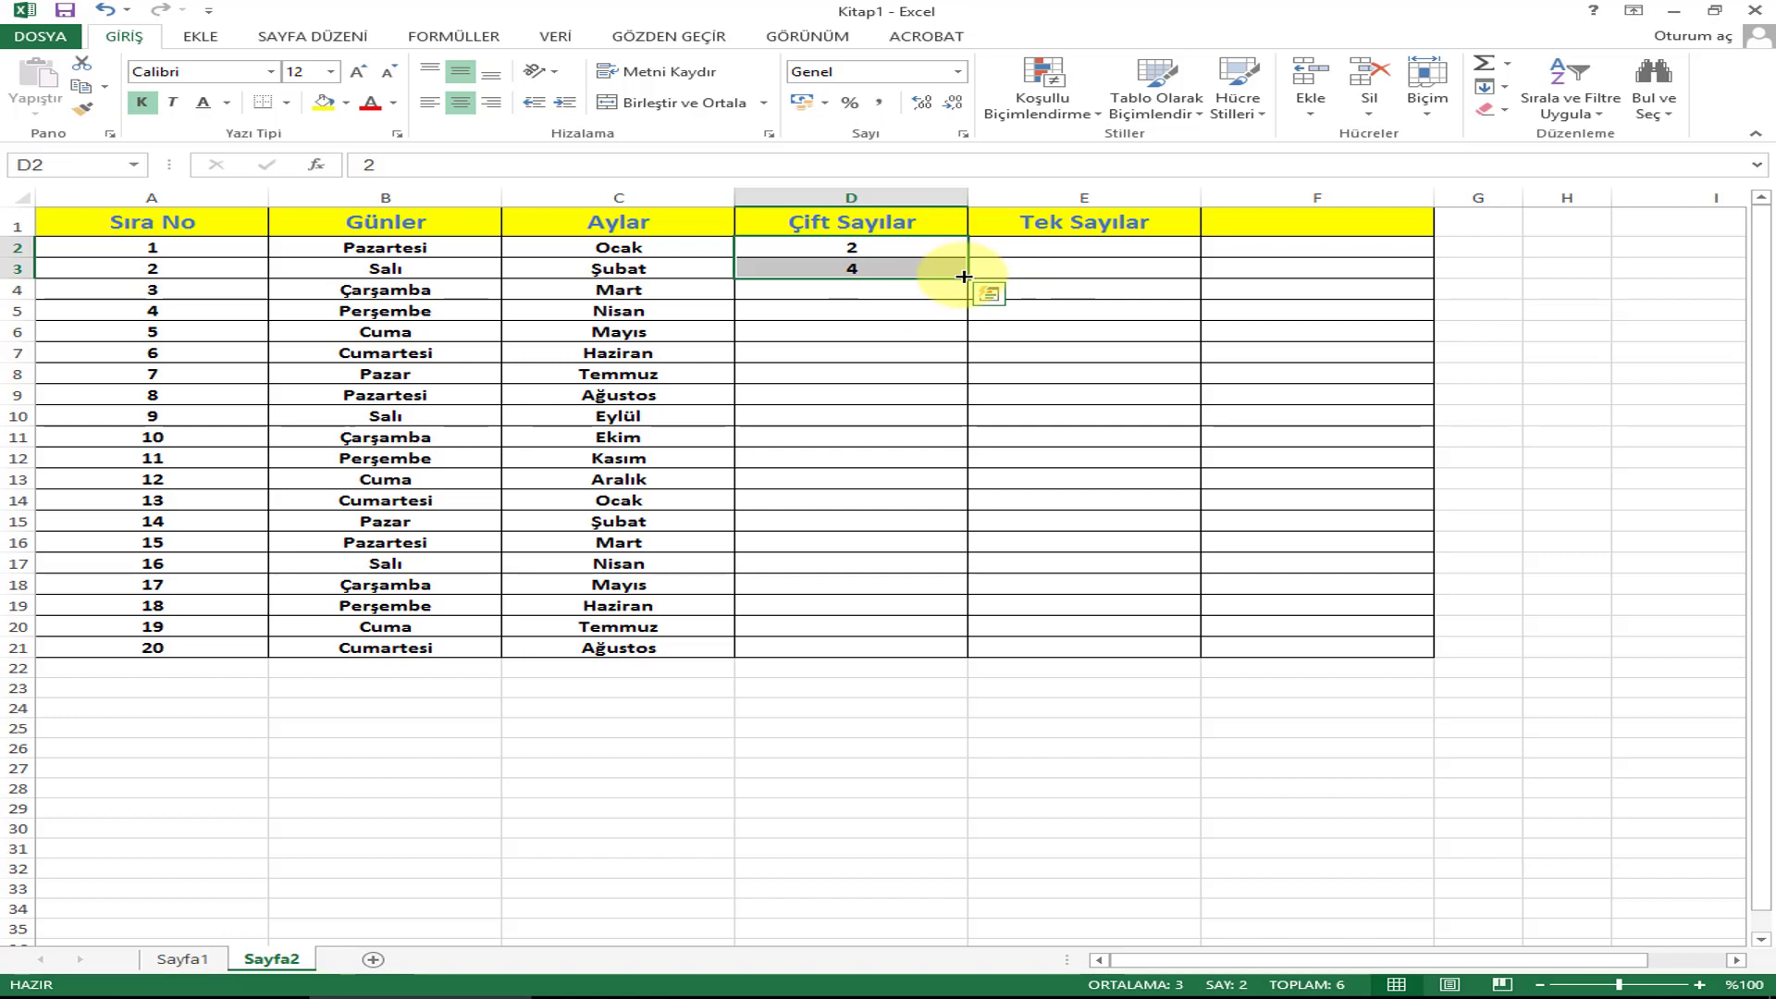
double_click(964, 275)
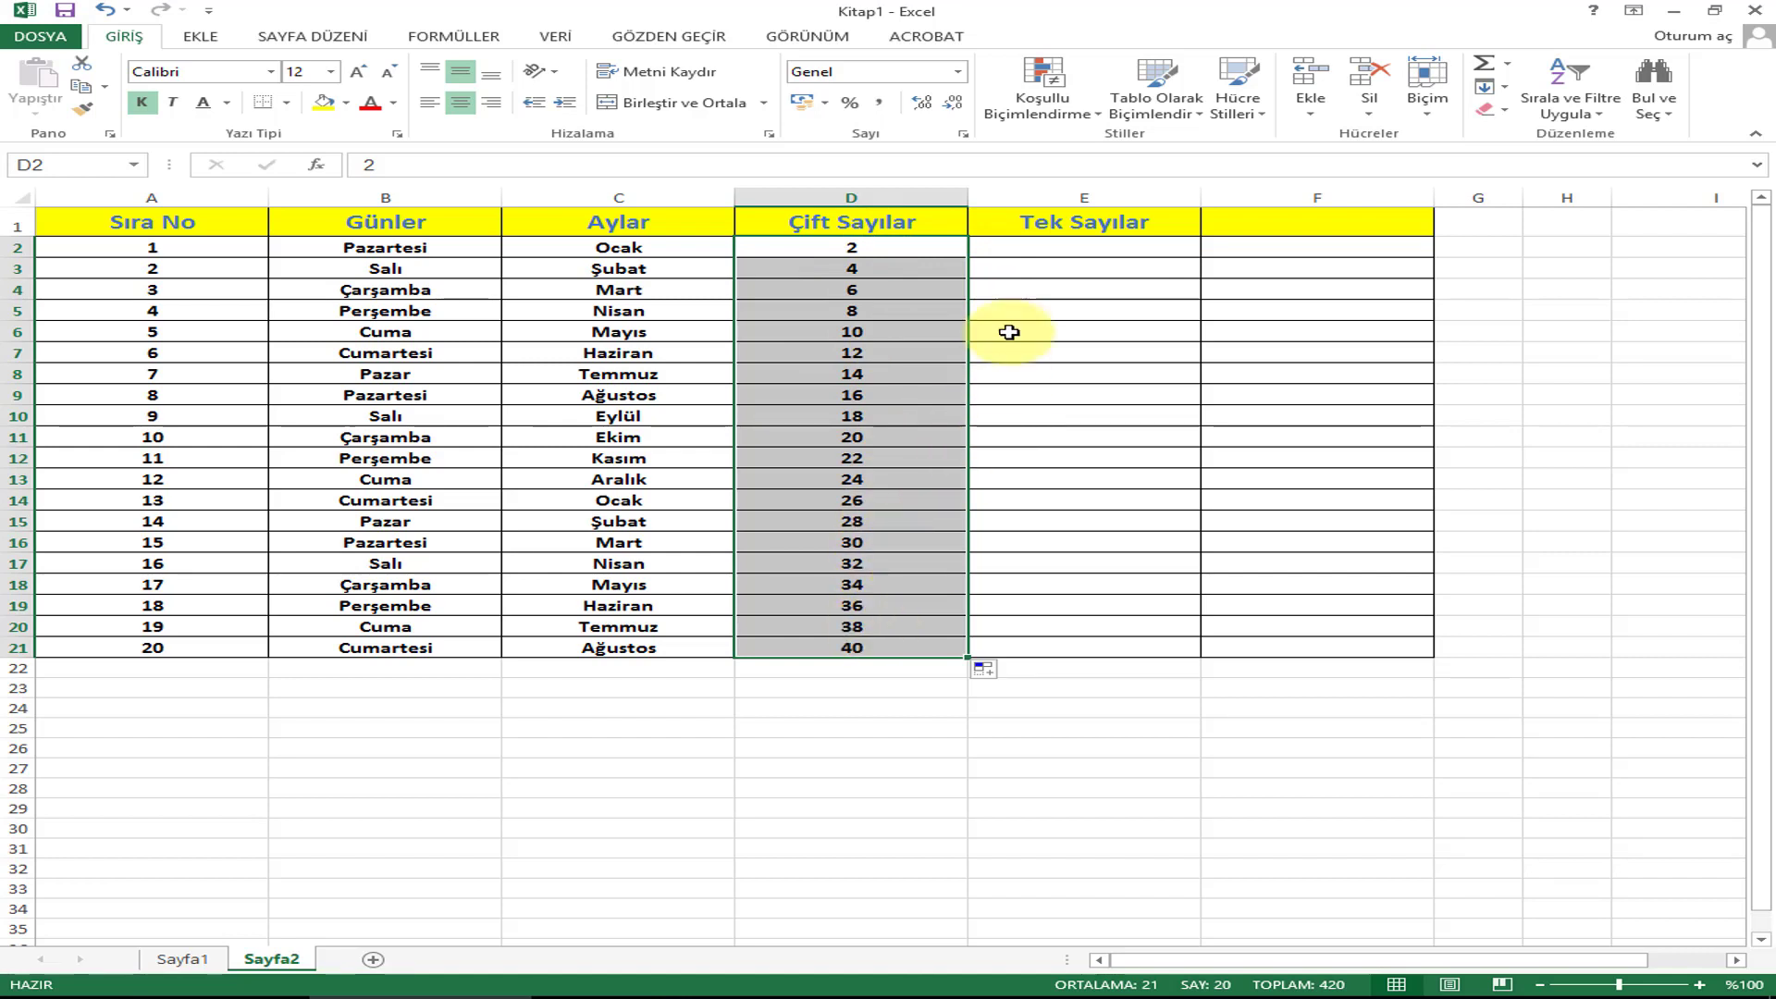
Step: Enter 1 and 3 in E2:E3 and extend them to odd numbers up to 39
click(1036, 245)
text(1)
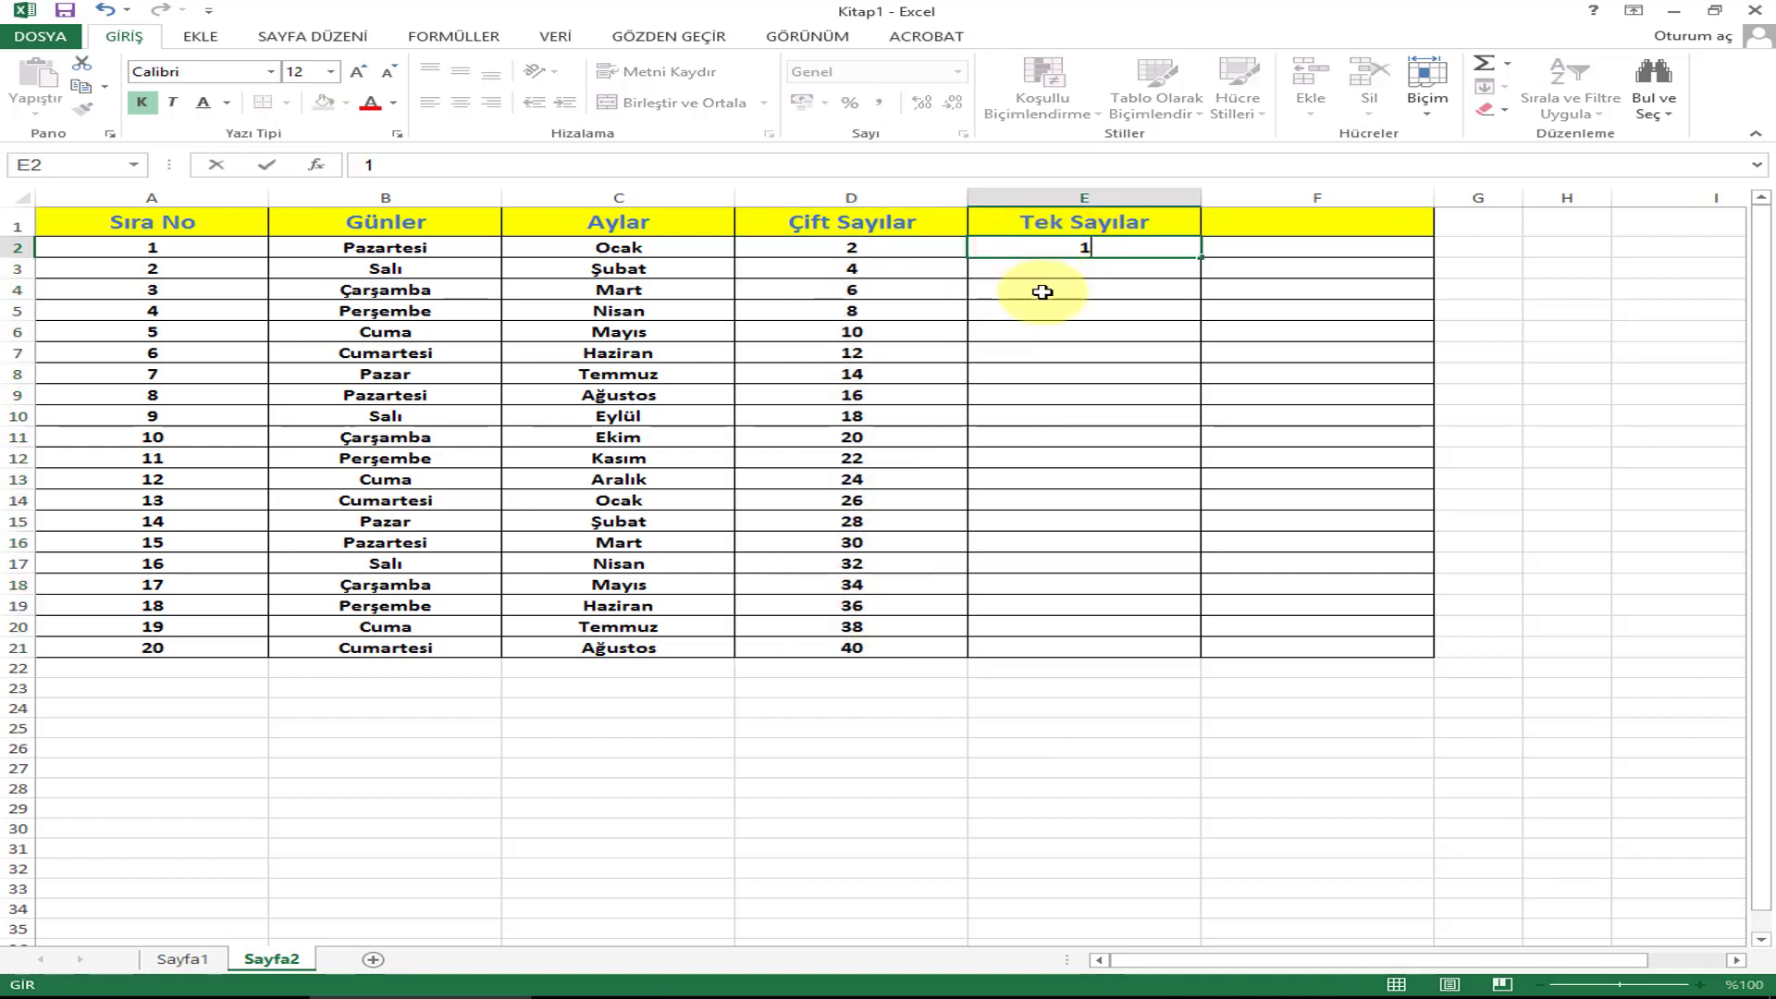
key(Return)
text(3)
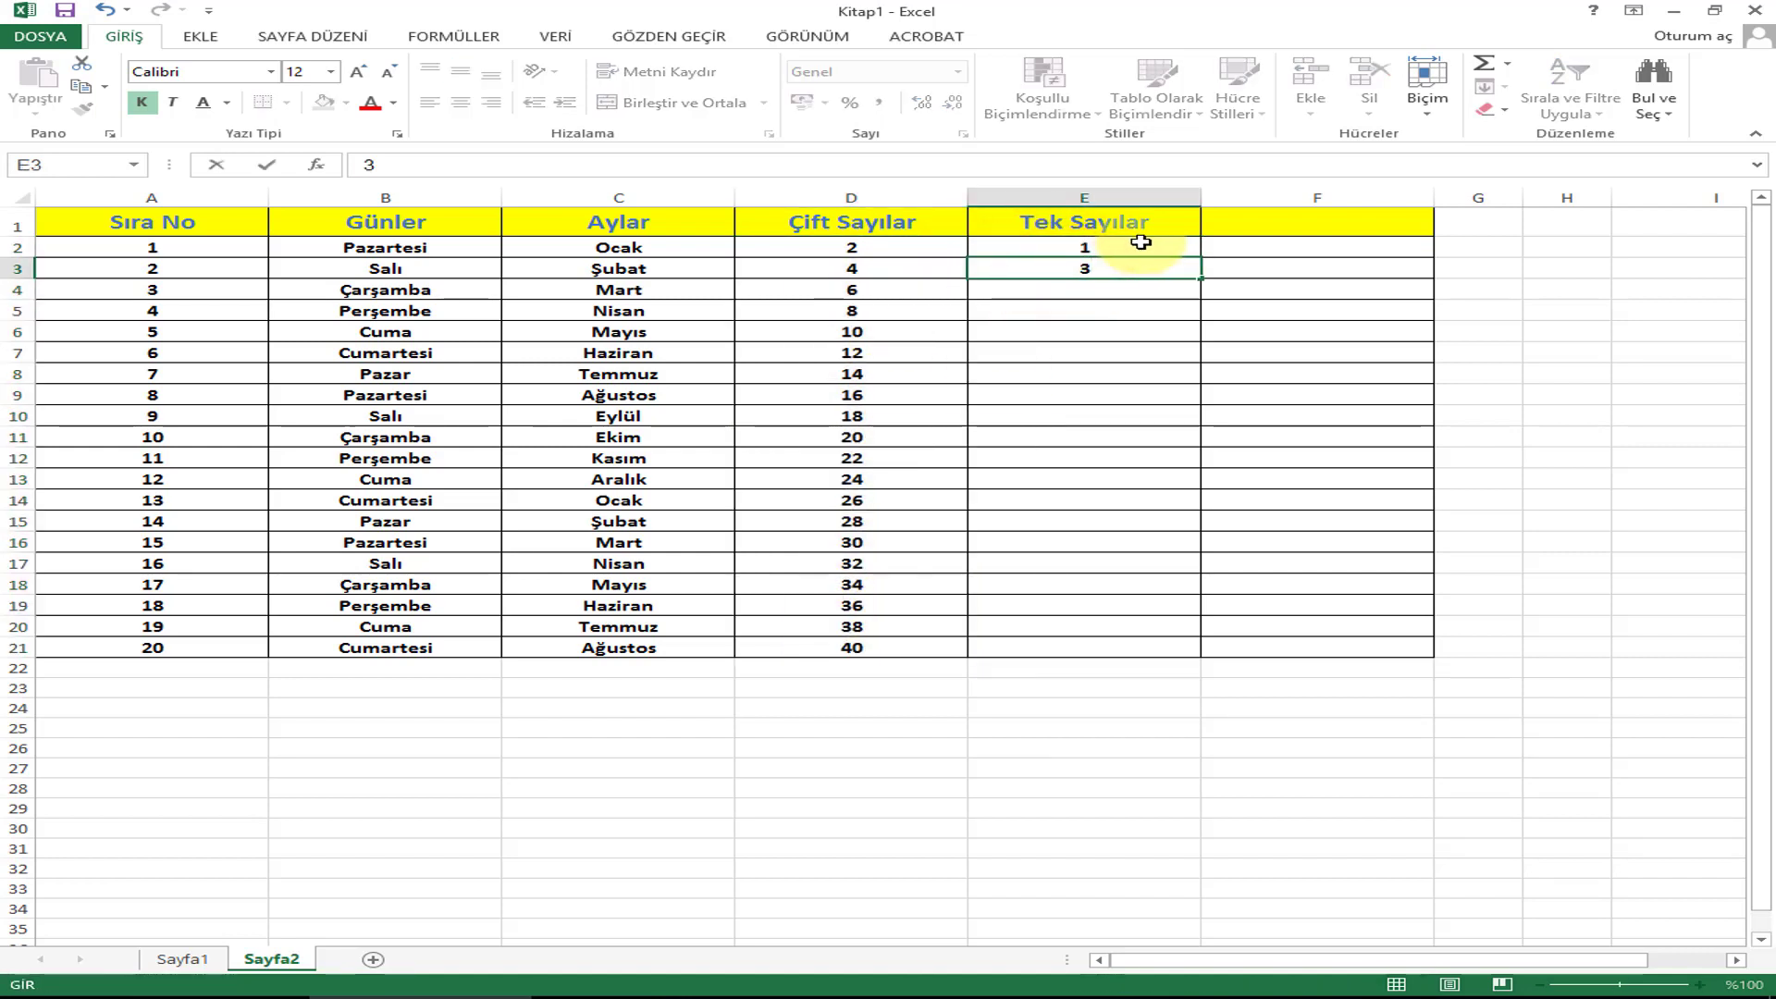
drag(1140, 242, 1152, 267)
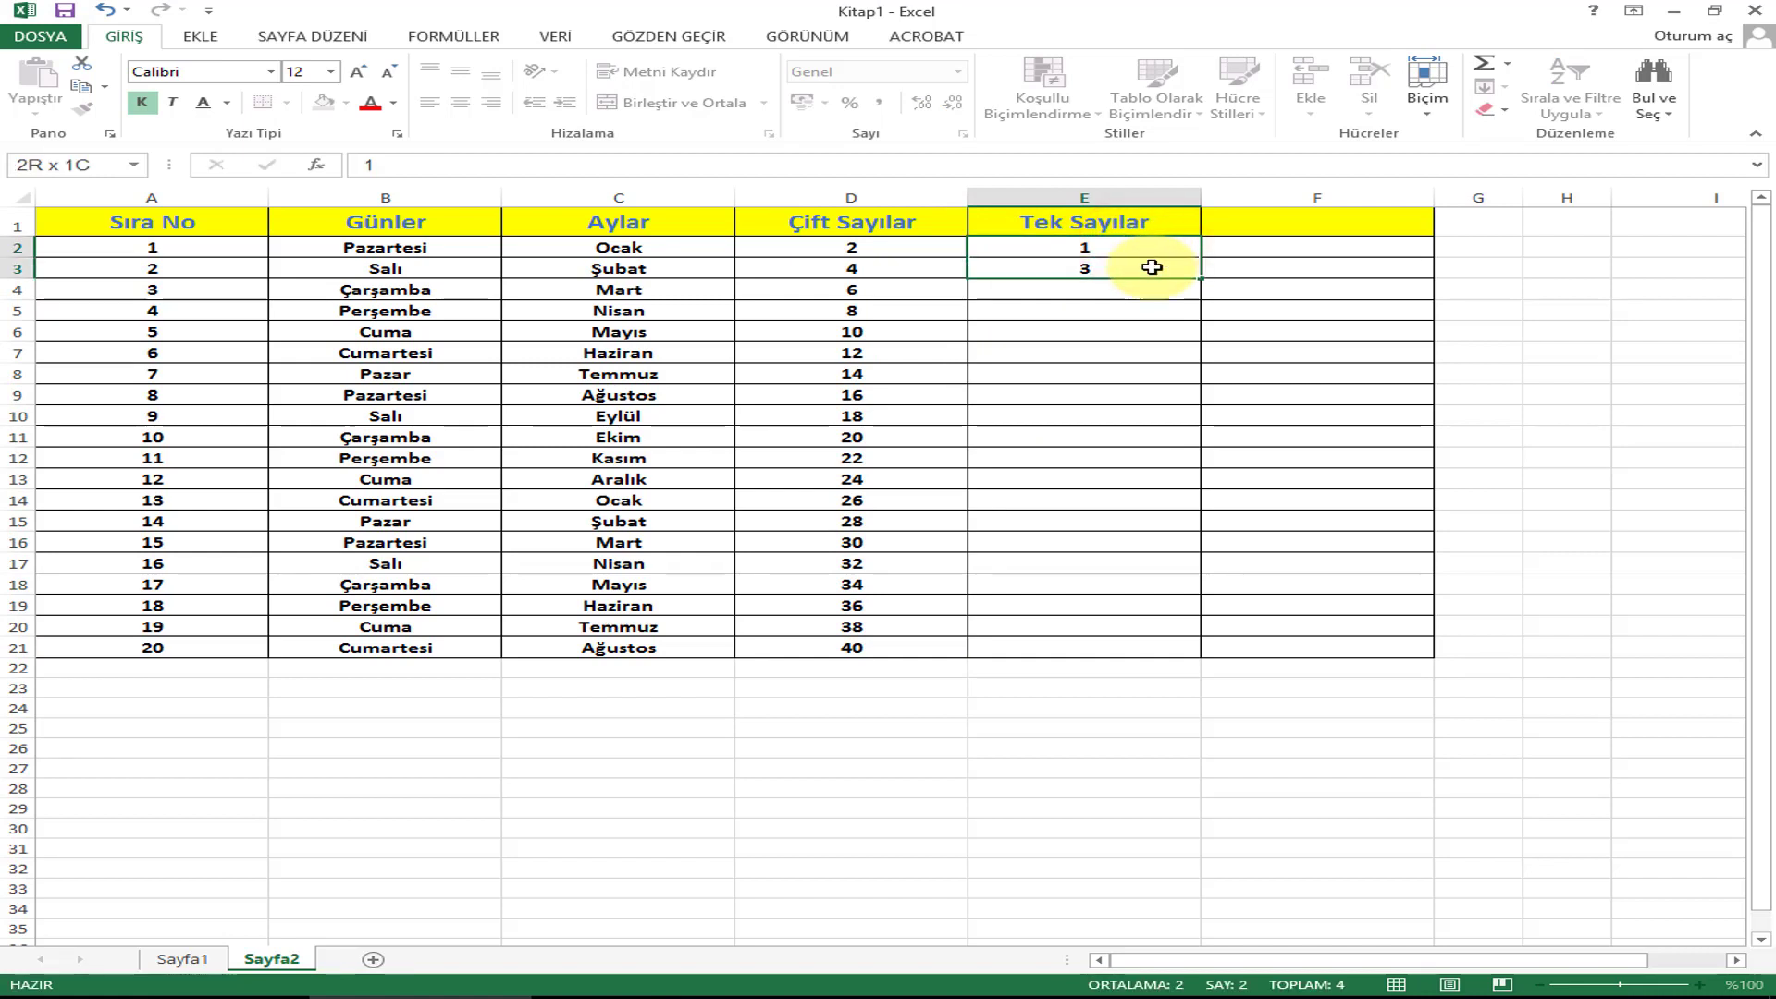
double_click(1198, 276)
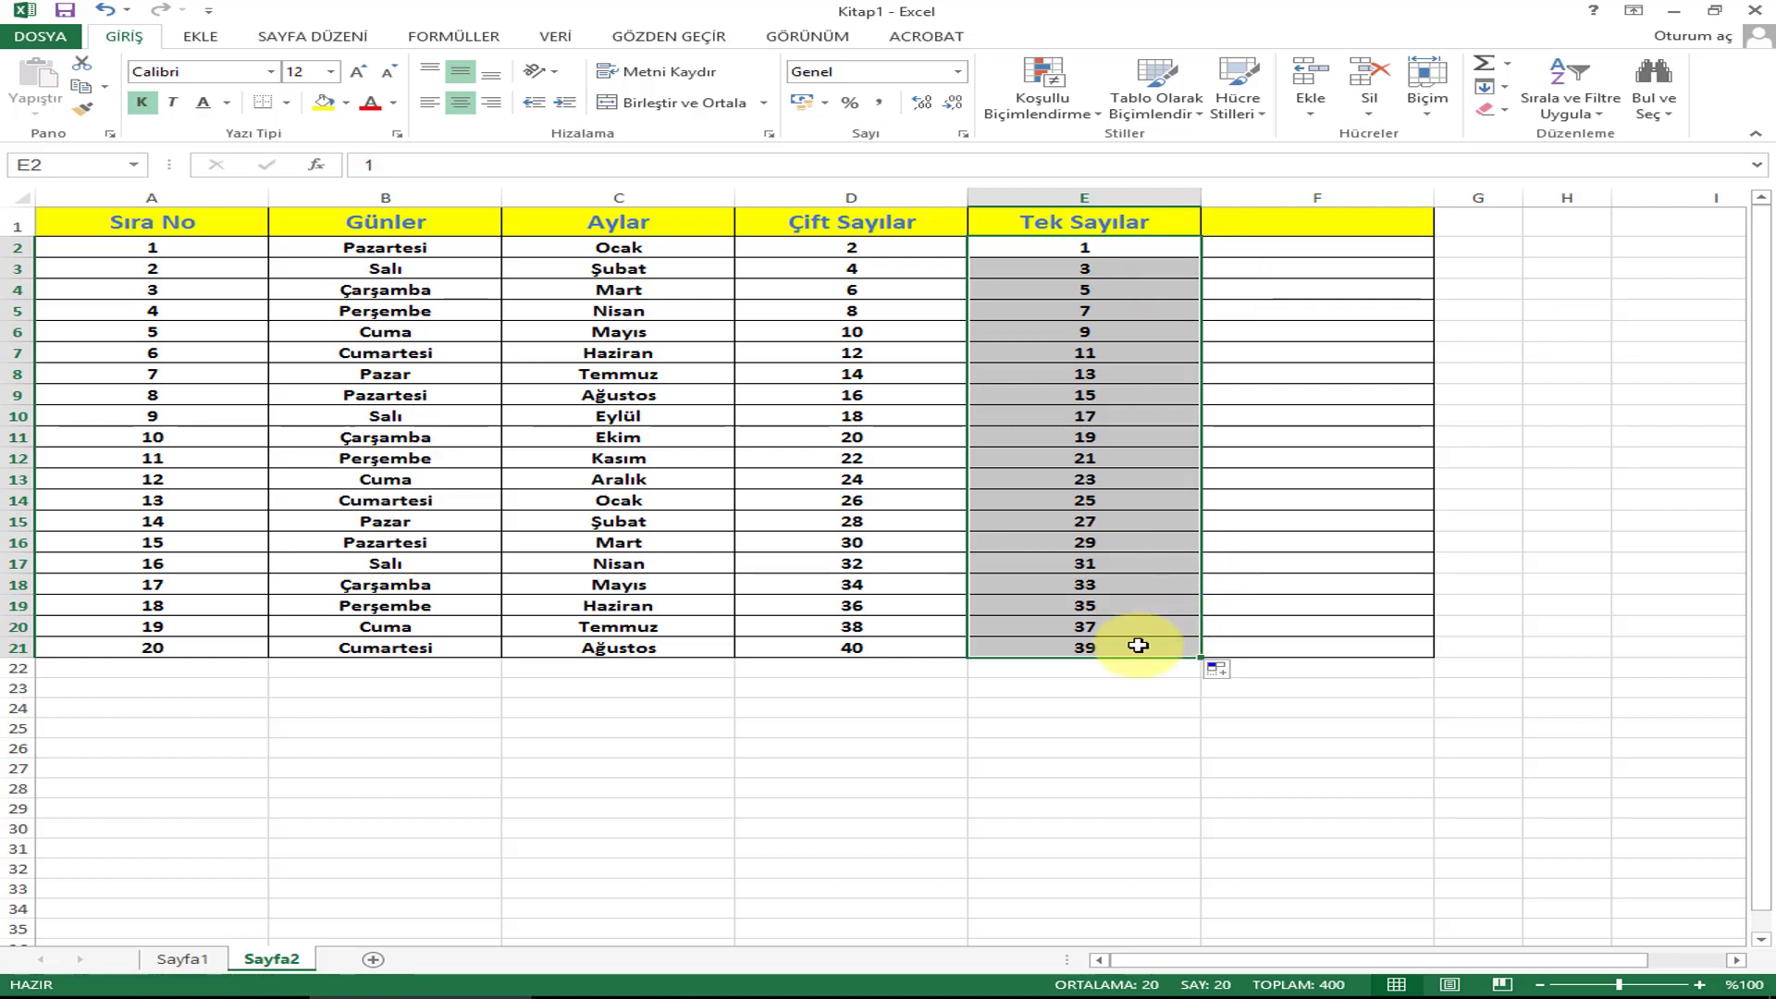
Step: Check the names on Sayfa1, then enter İsim1 in F2 and fill down to İsim20
click(182, 959)
drag(1411, 248, 1392, 344)
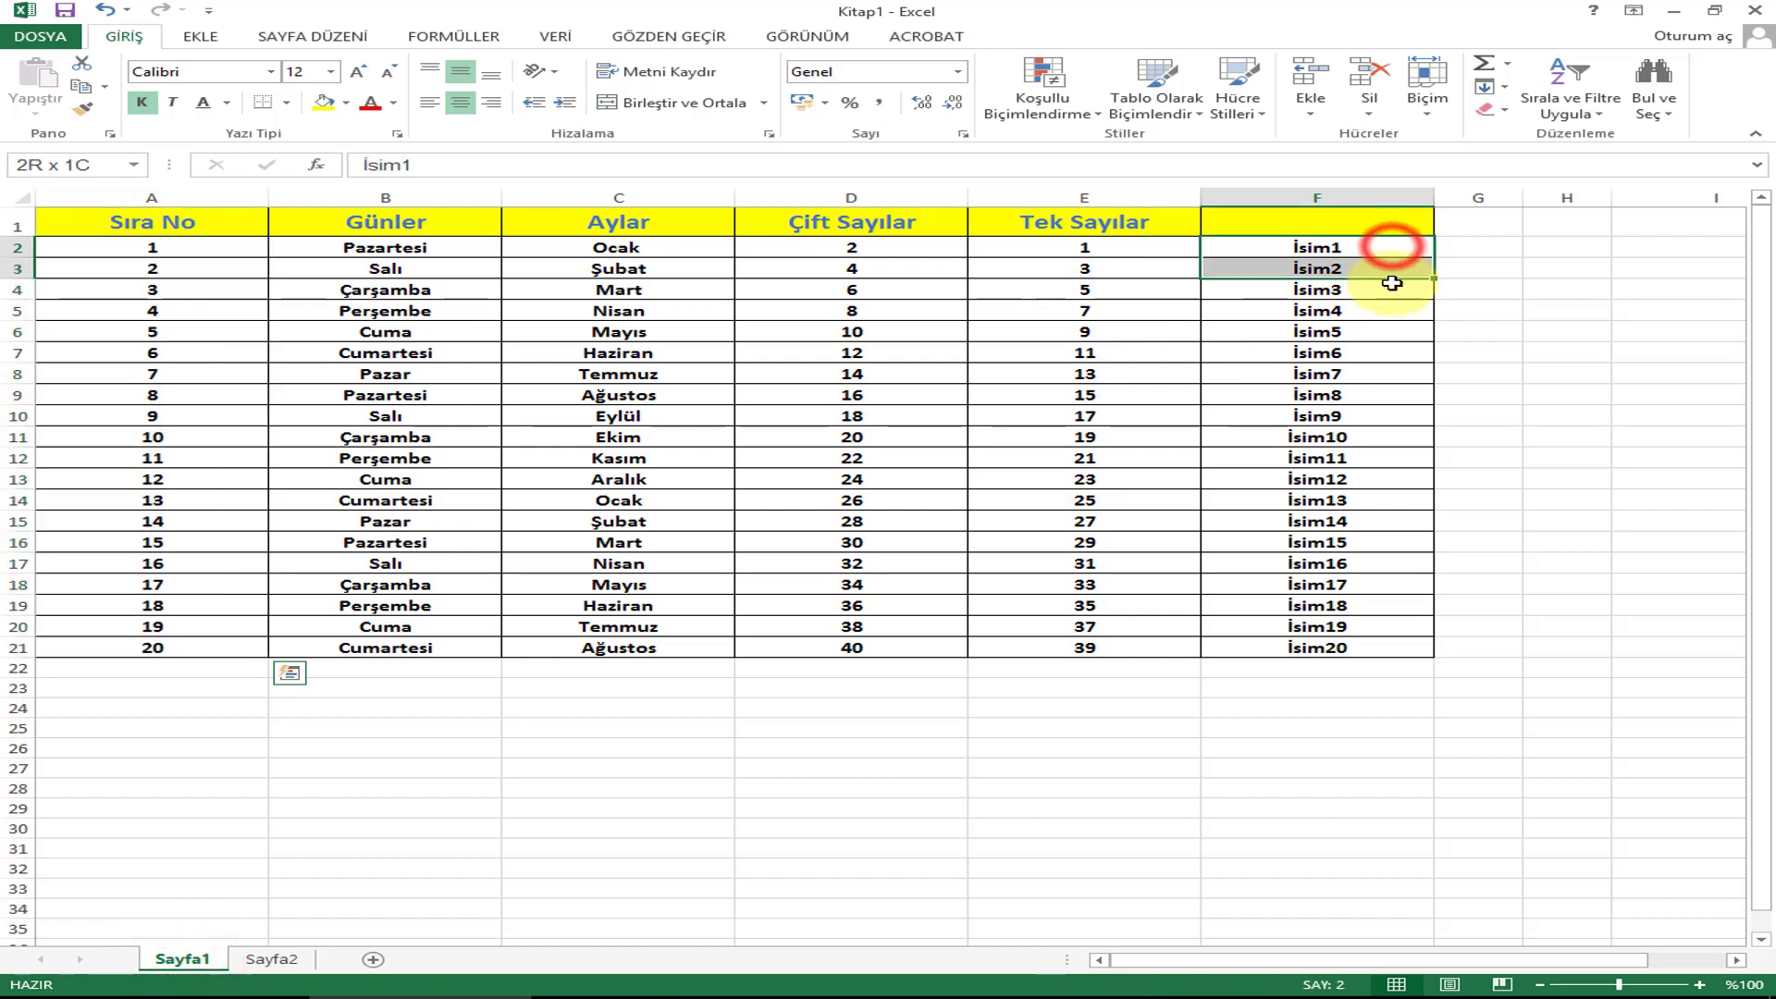
click(271, 959)
click(1361, 250)
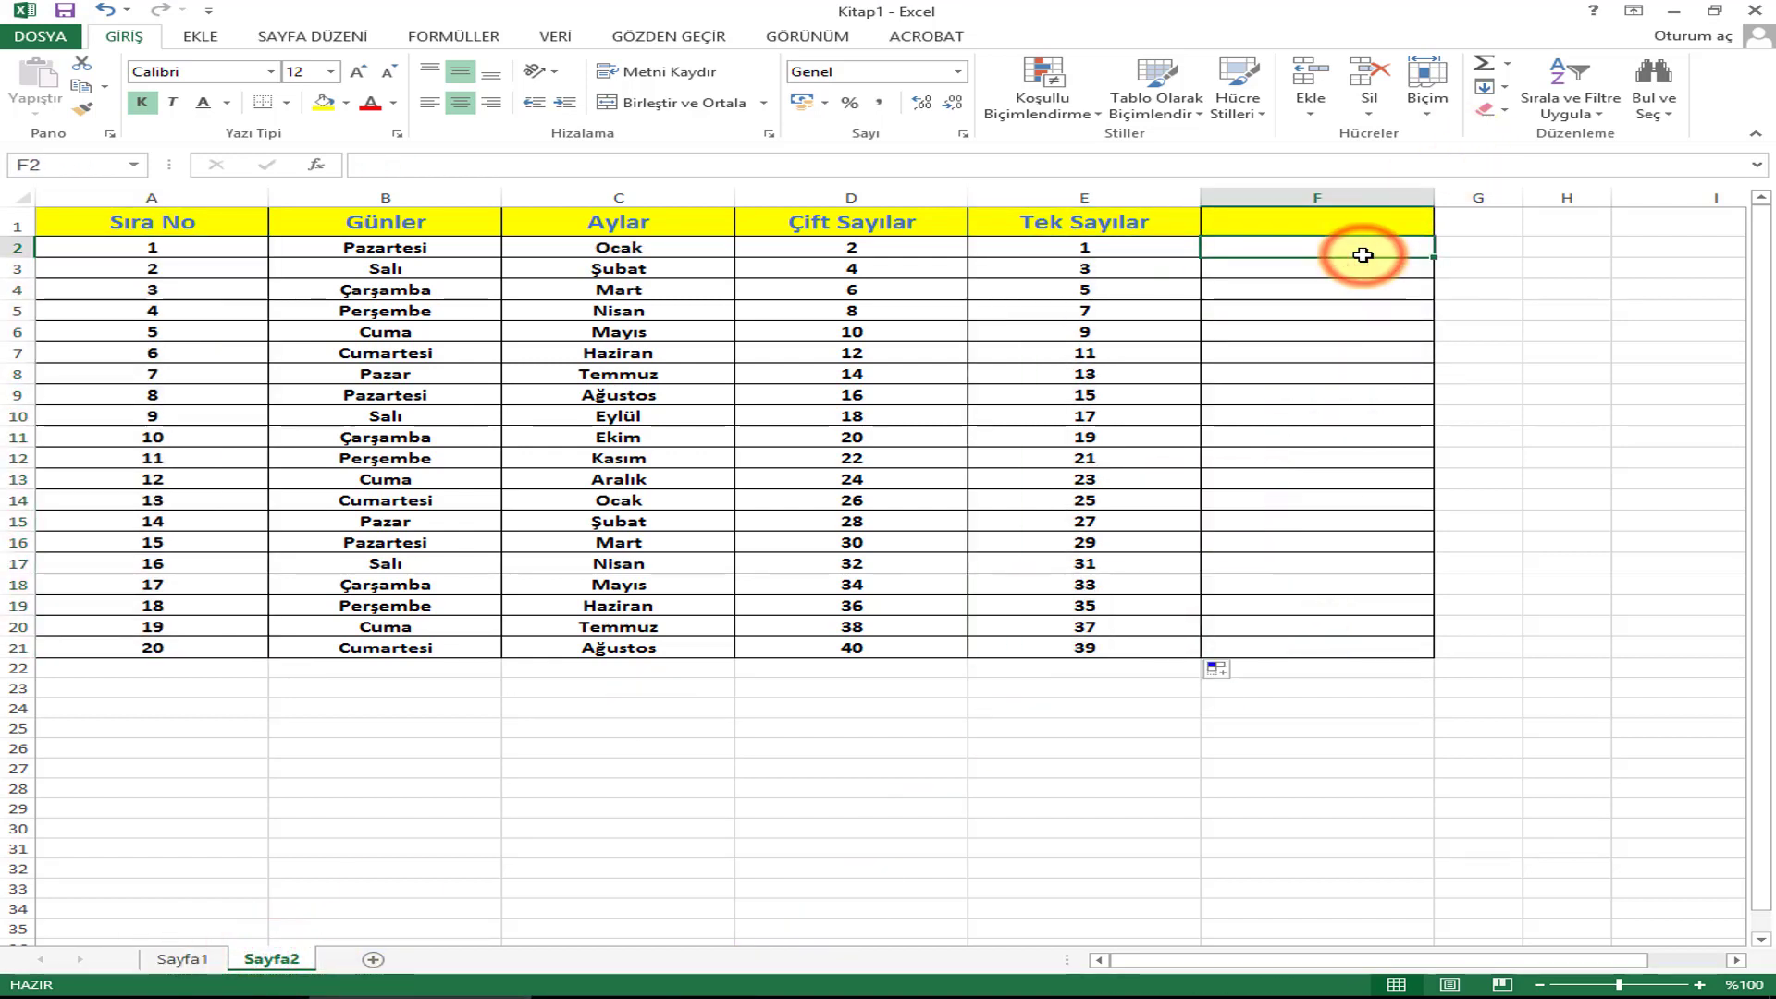
text(İsim1)
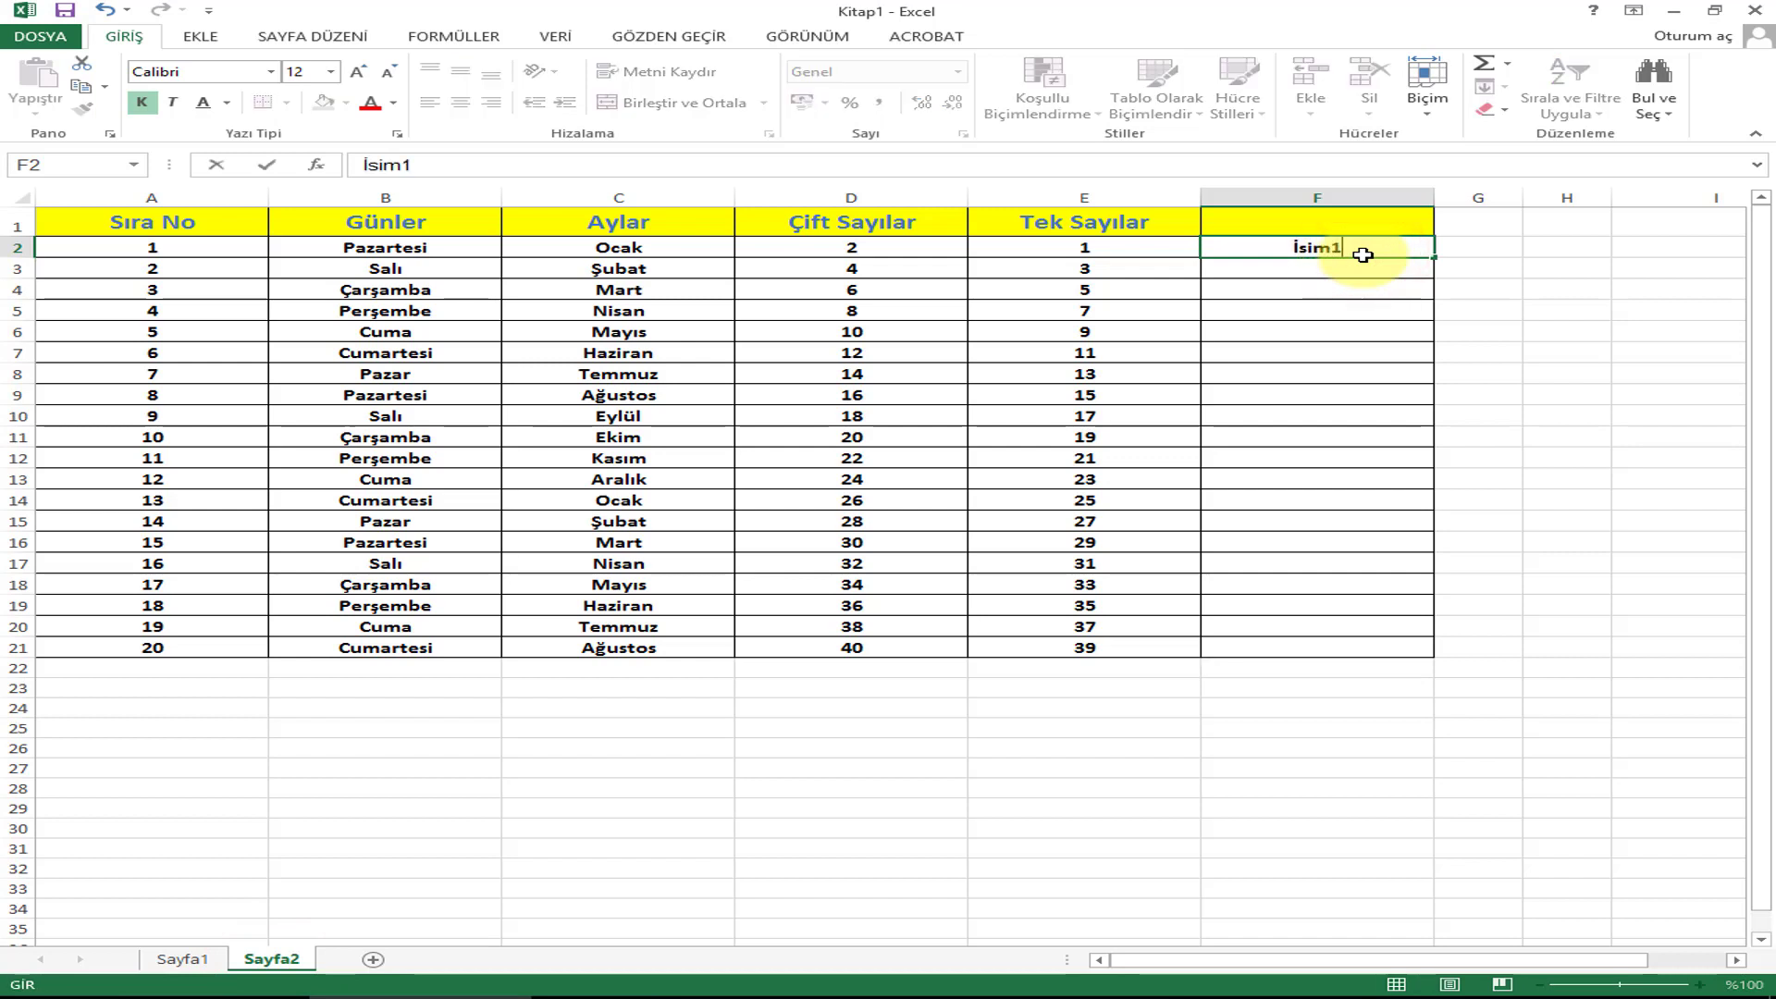
double_click(1434, 259)
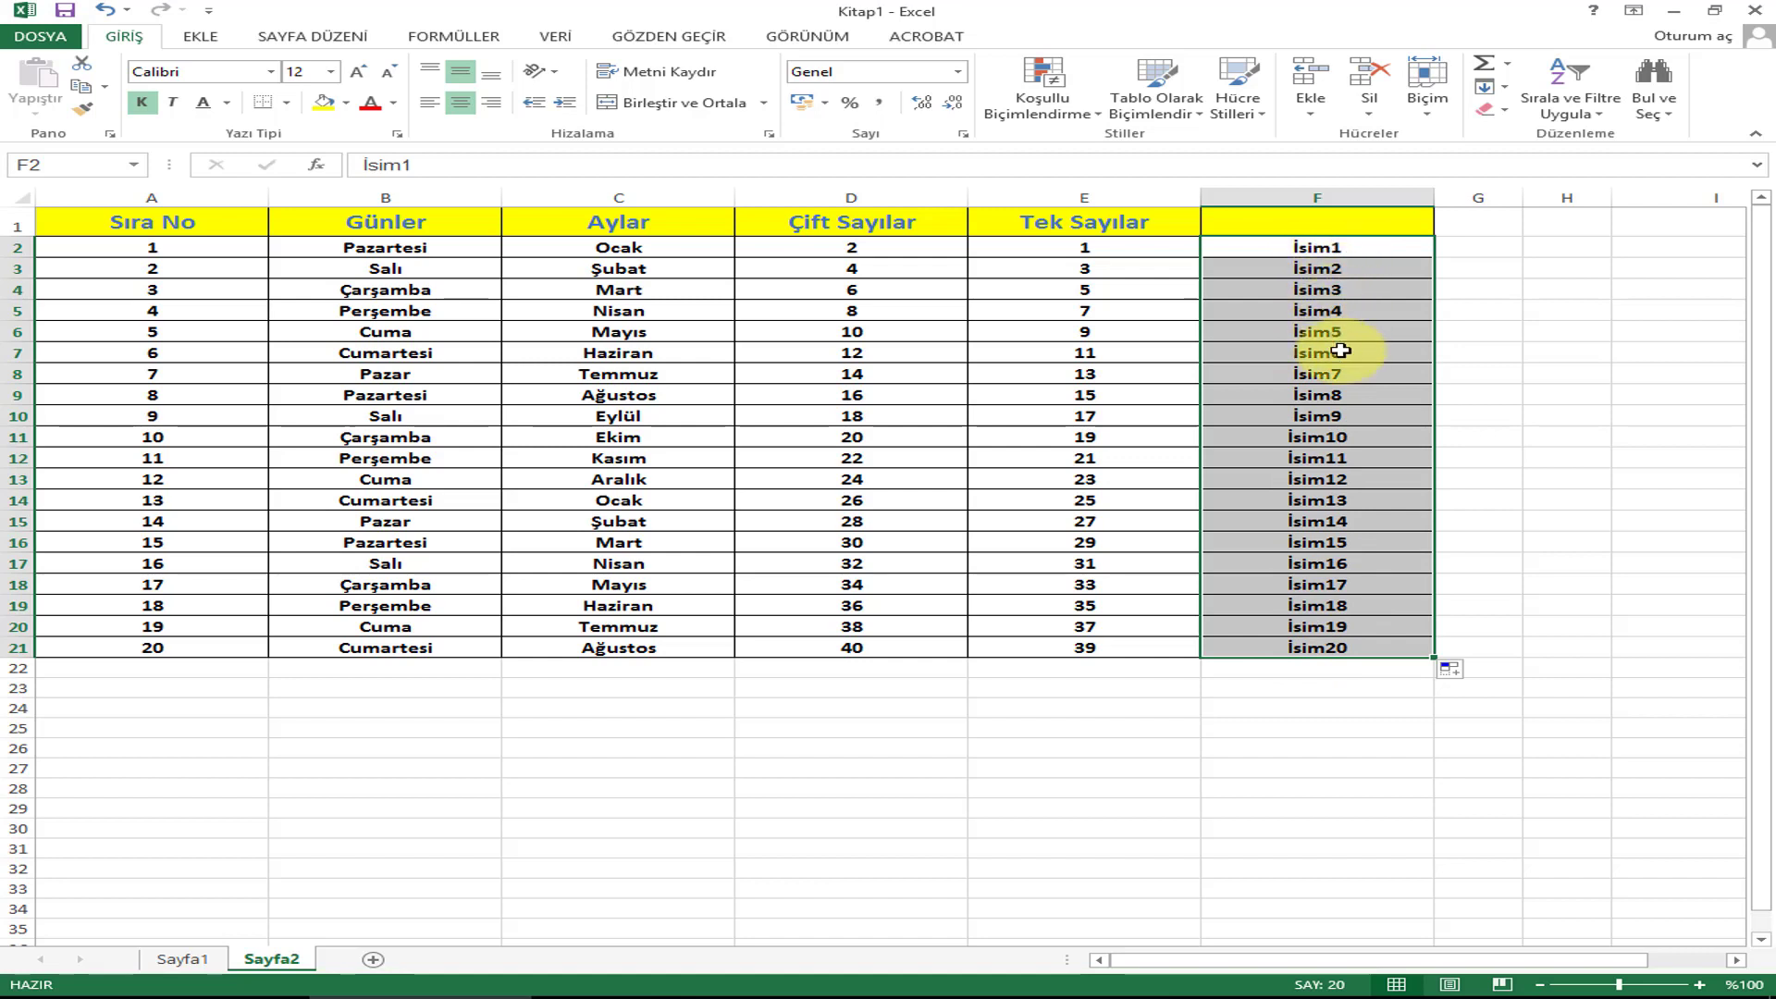
click(1460, 678)
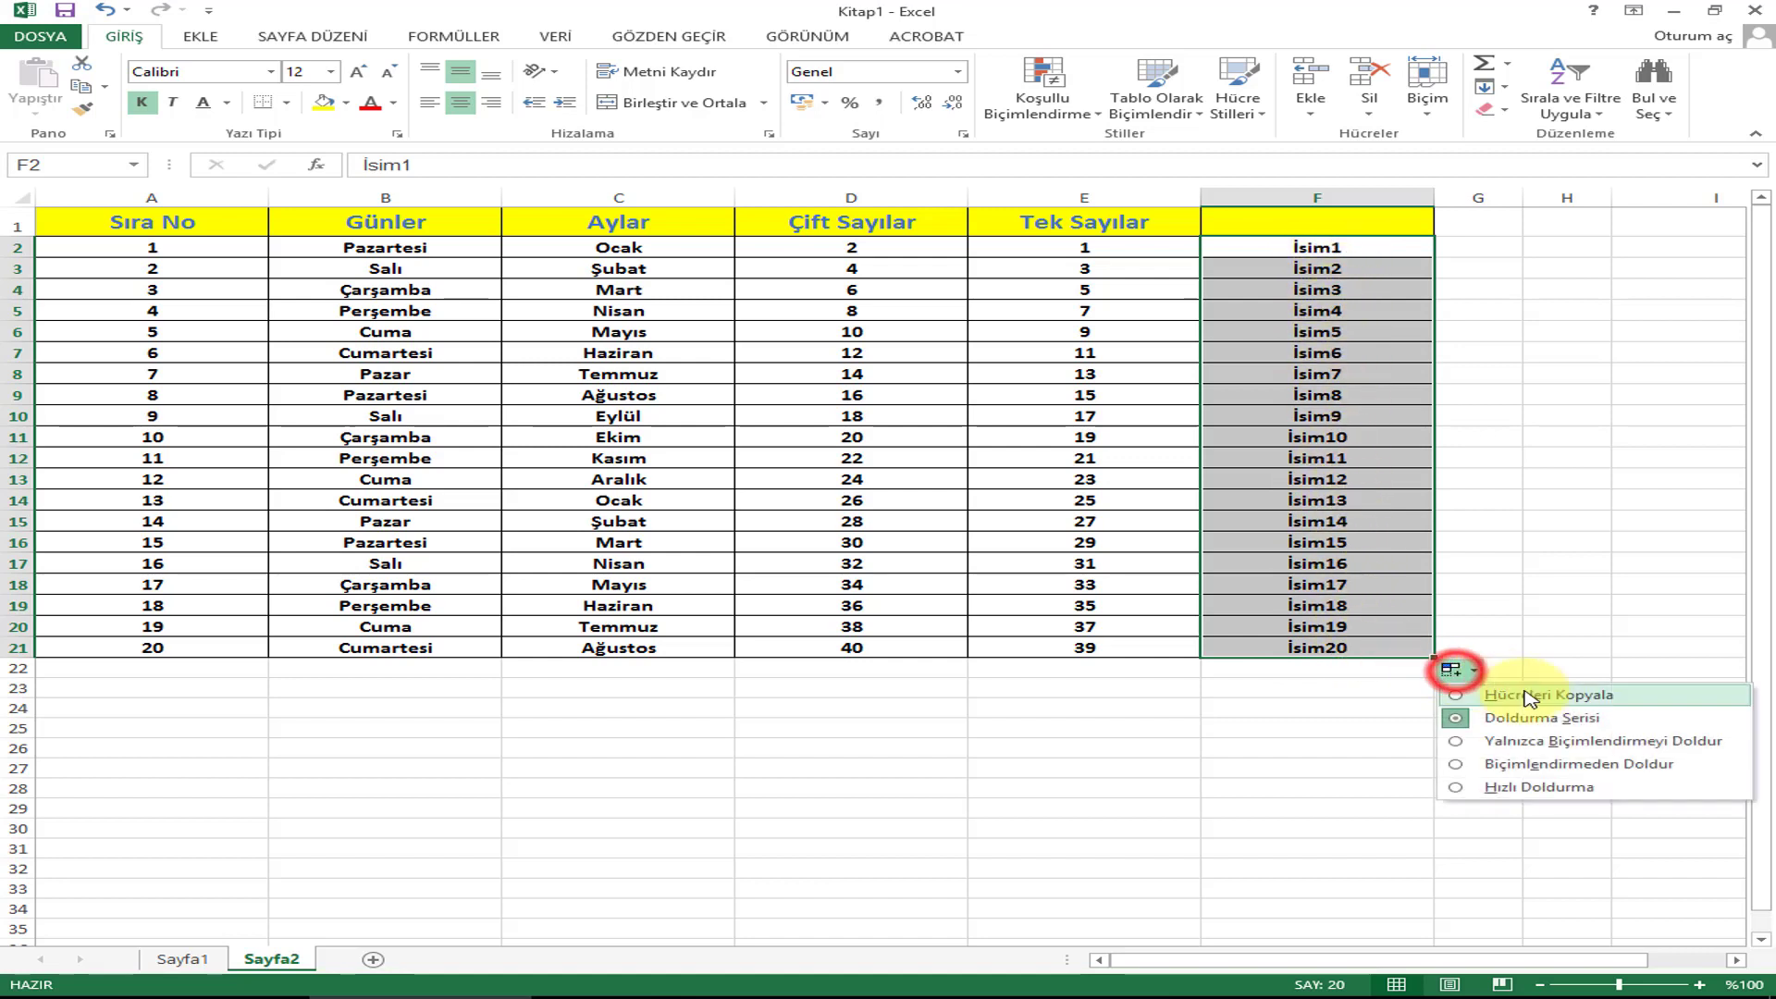
click(1526, 692)
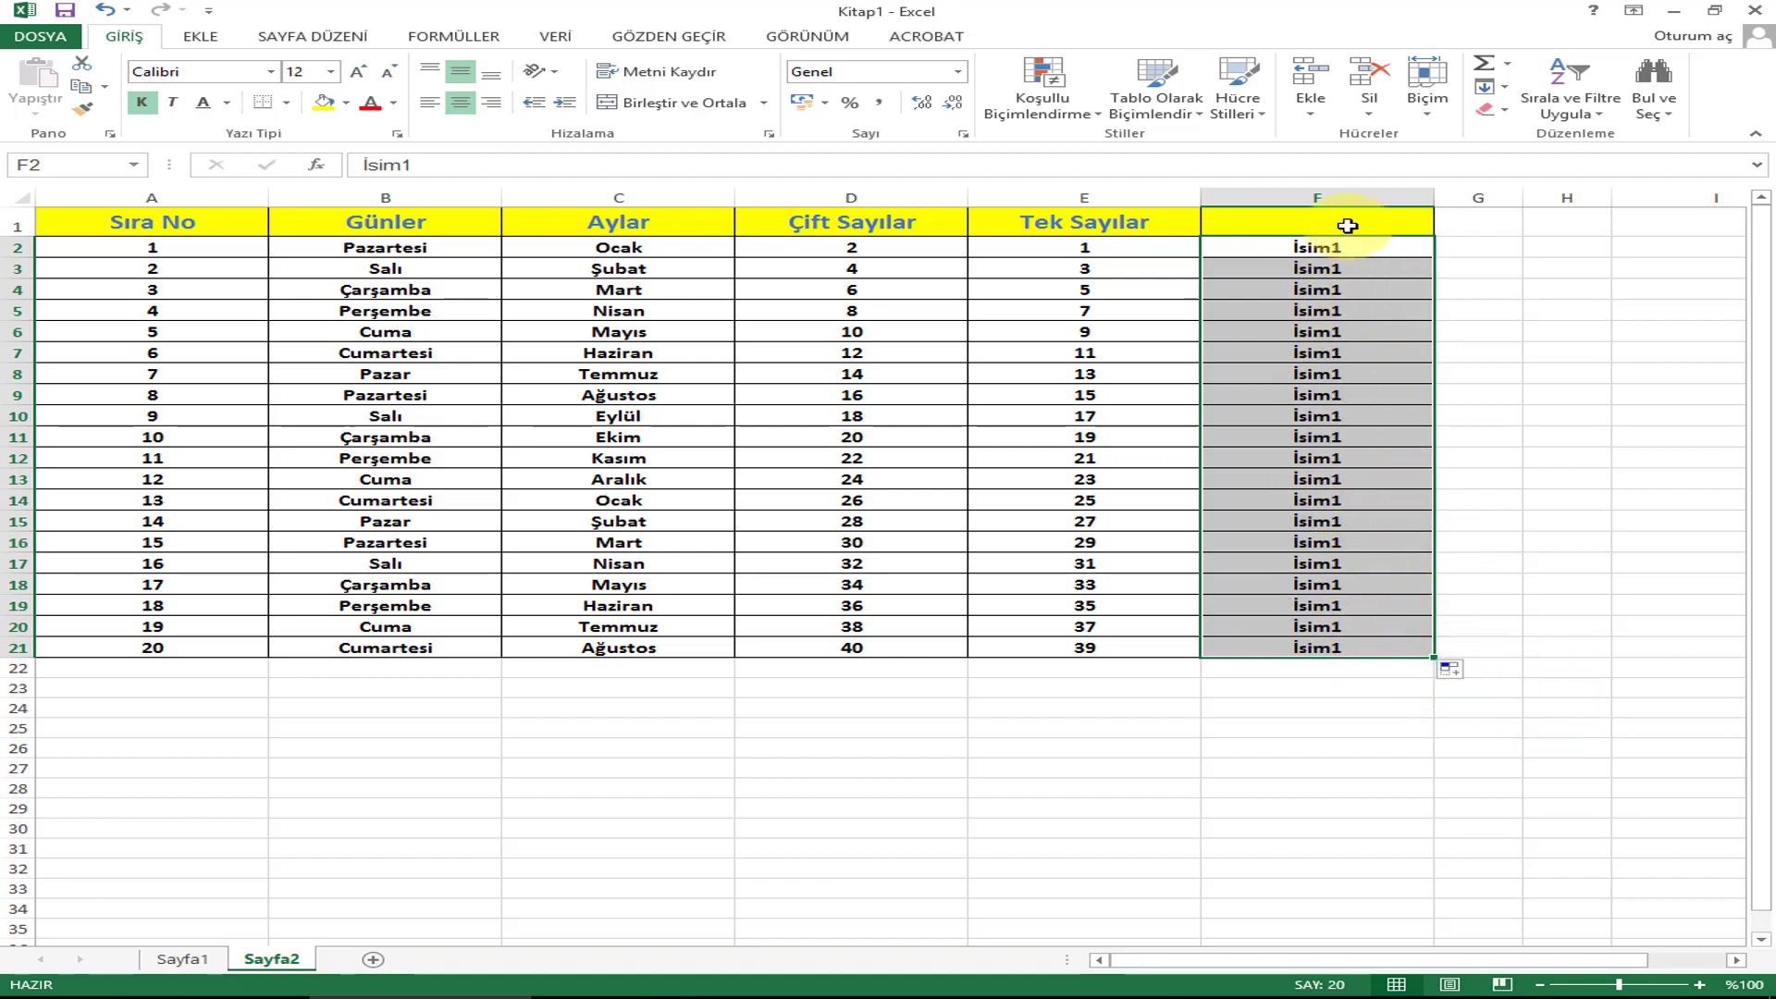
click(1452, 668)
click(1550, 716)
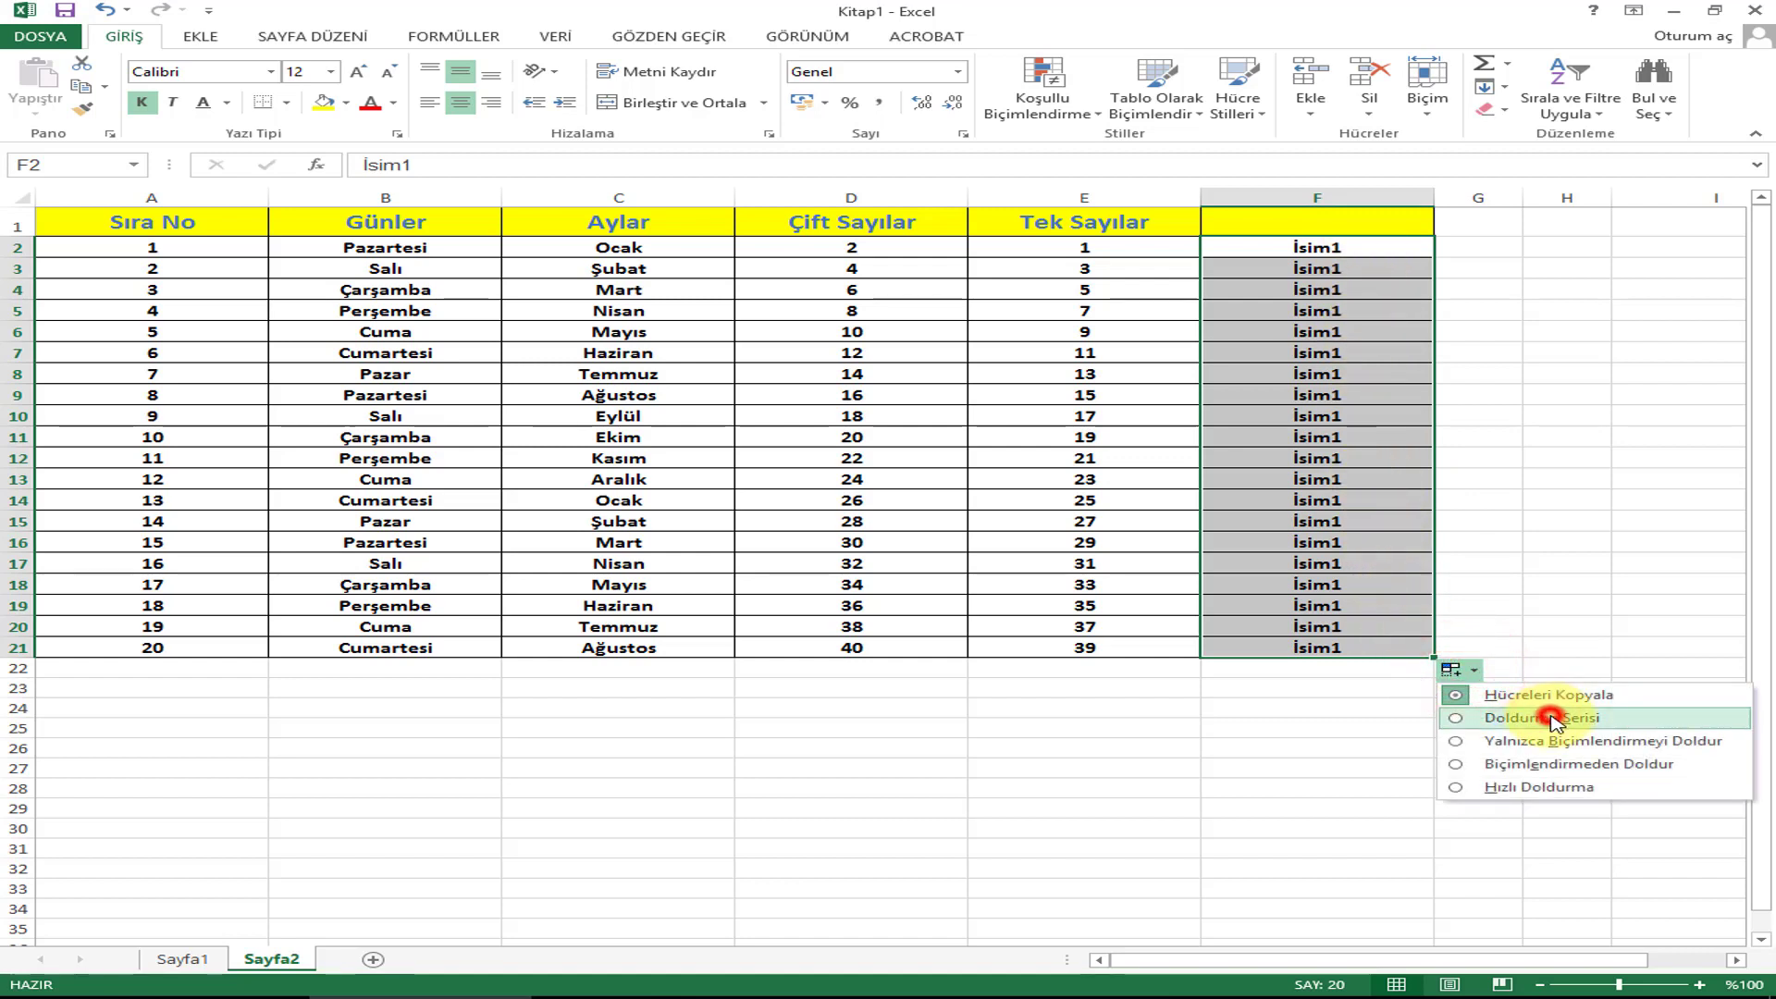
click(1032, 685)
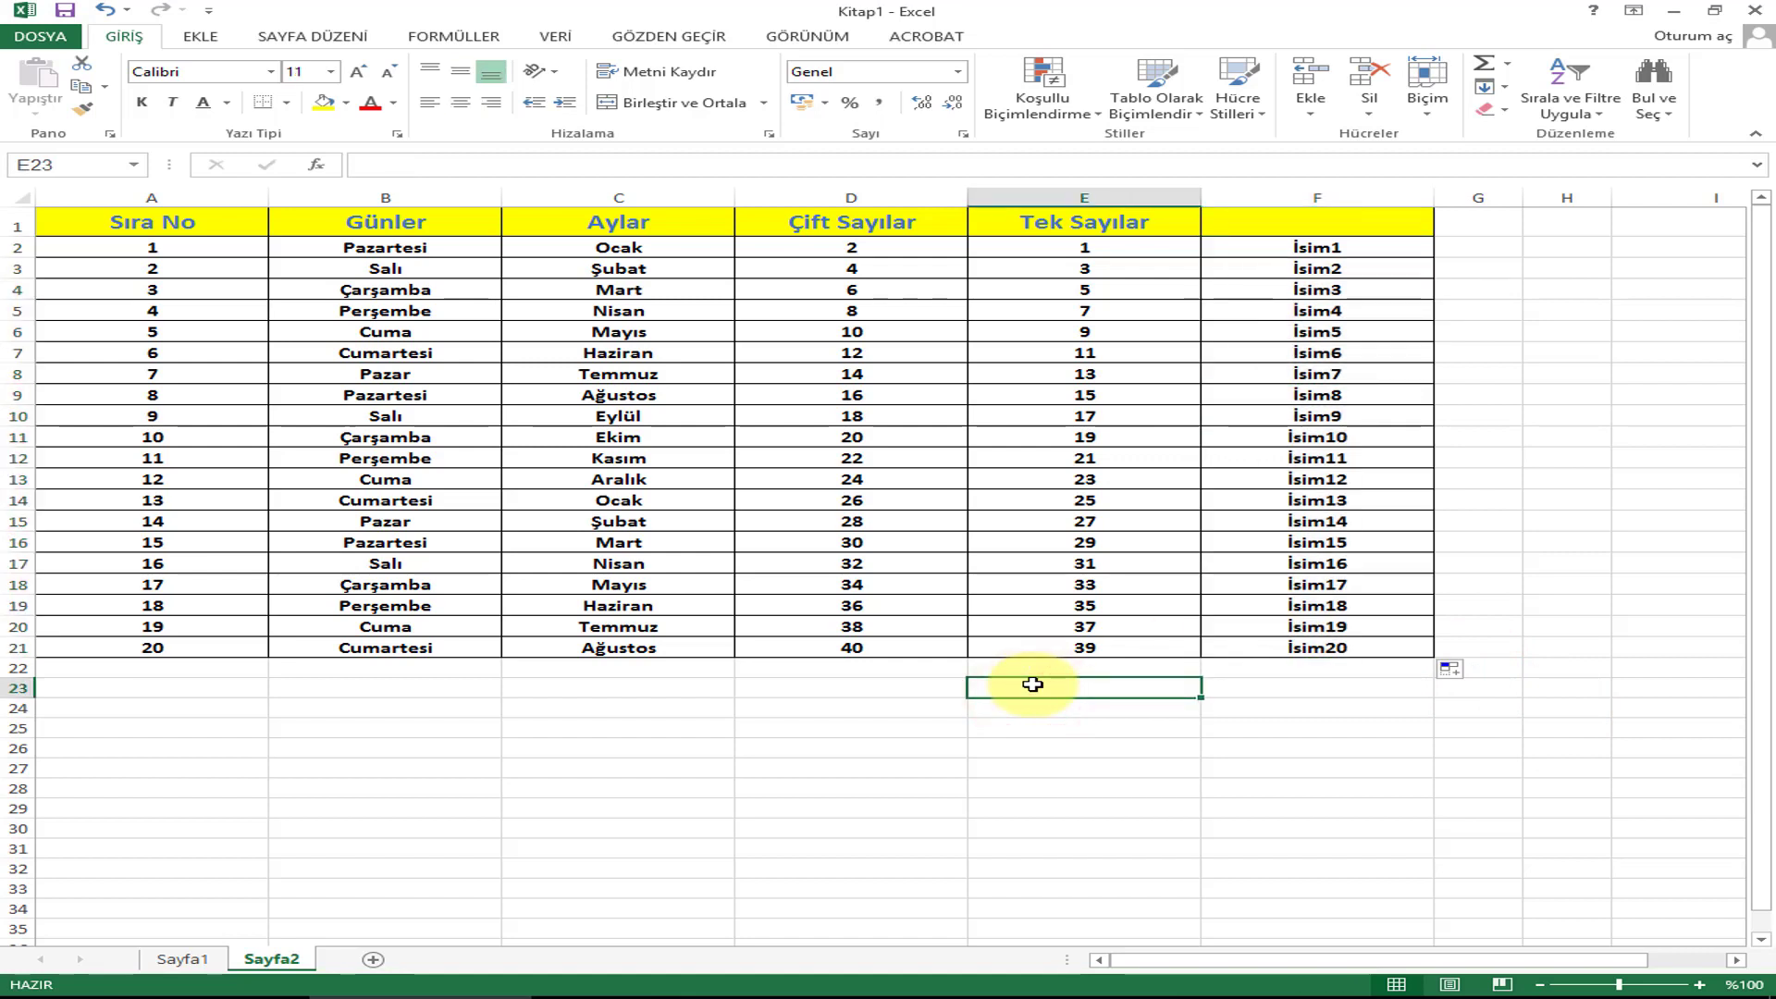